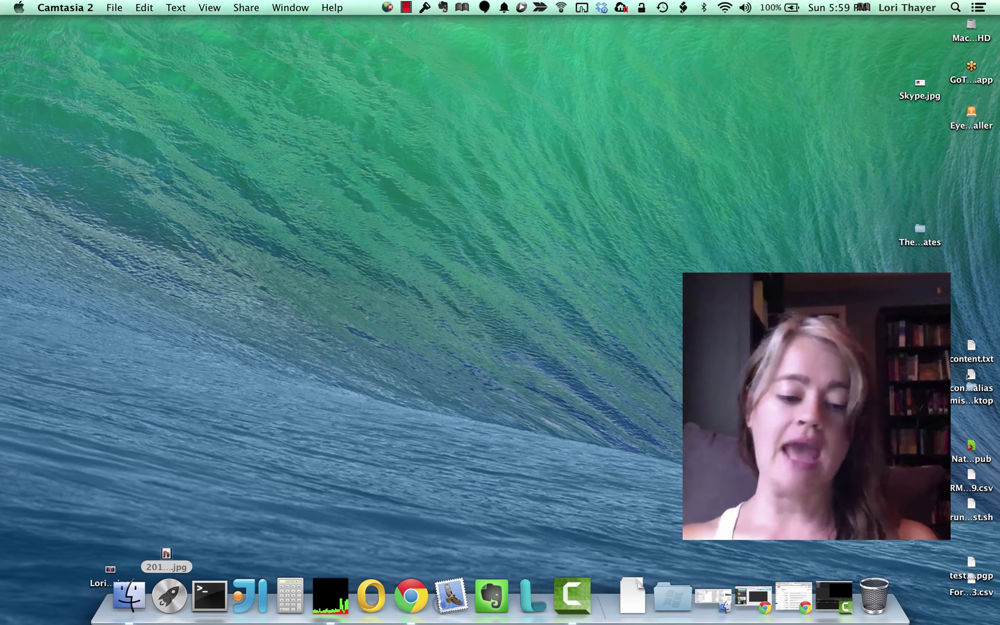
Launch Keynote from Spotlight and create a new presentation using the White theme.
key(super+space)
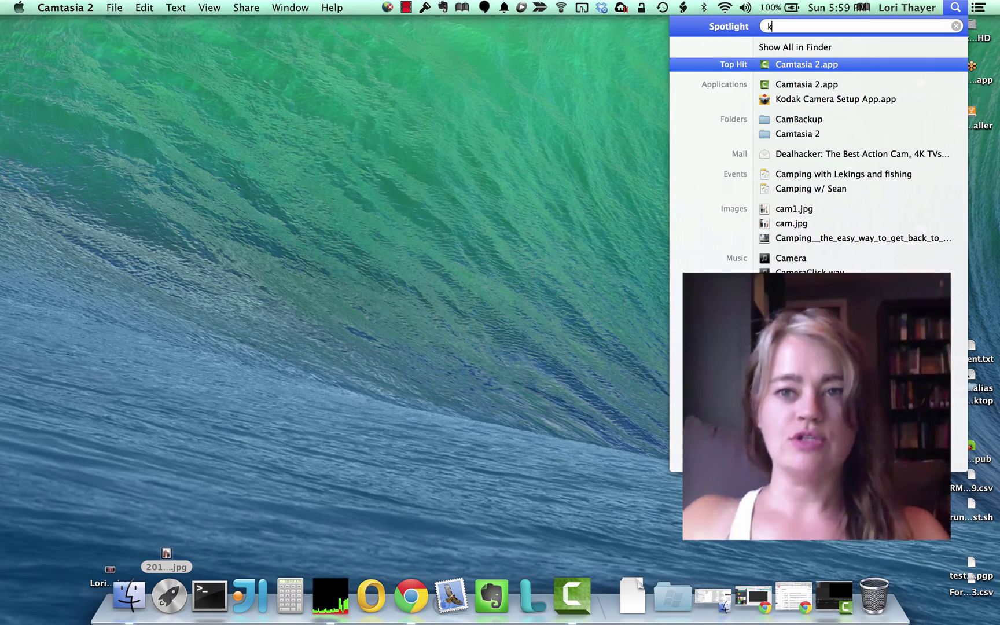
text(key)
key(Return)
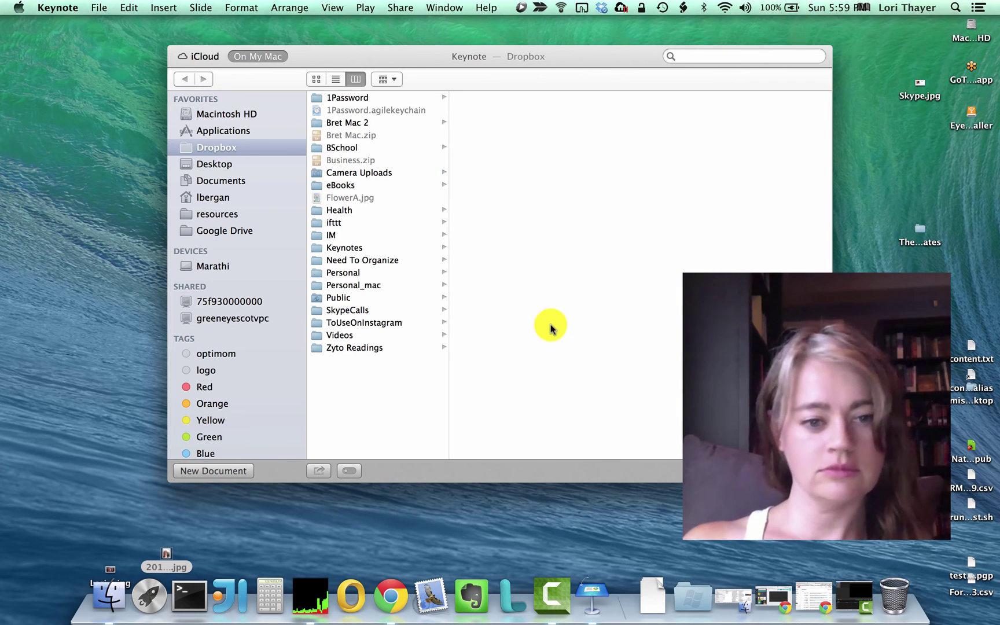
click(205, 470)
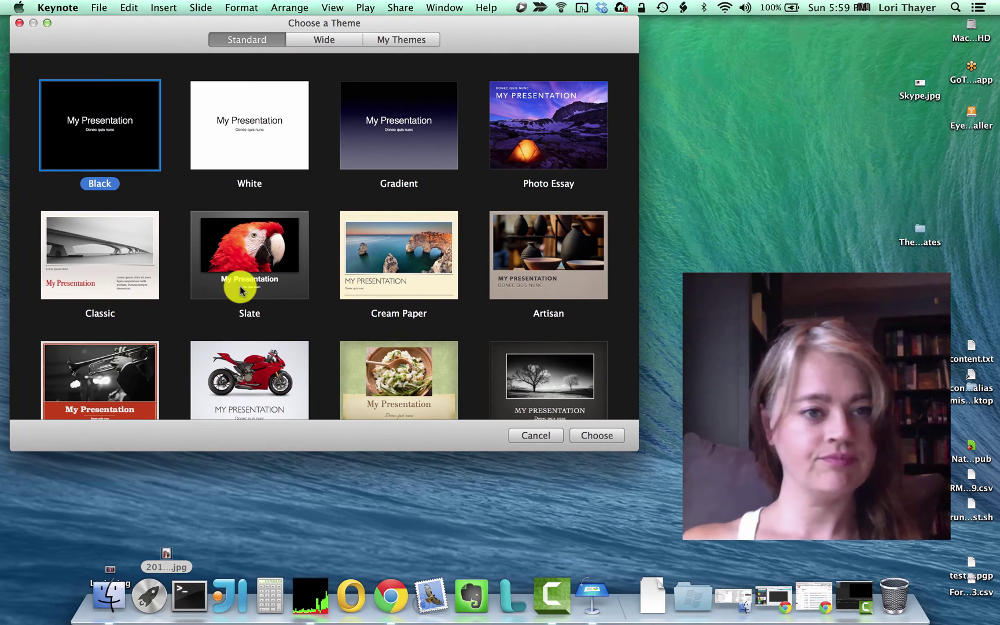
click(233, 153)
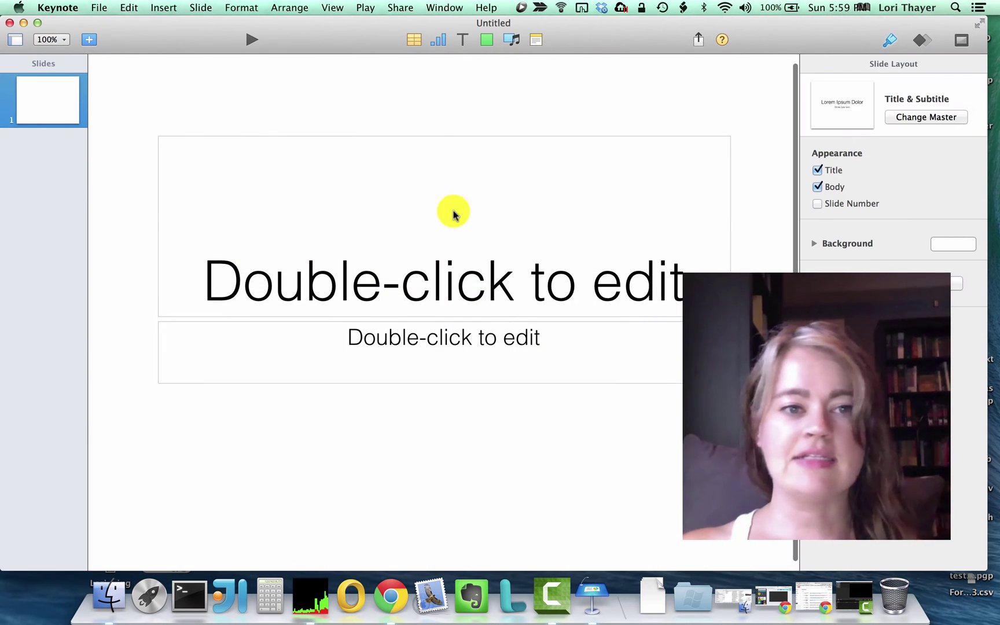
click(463, 317)
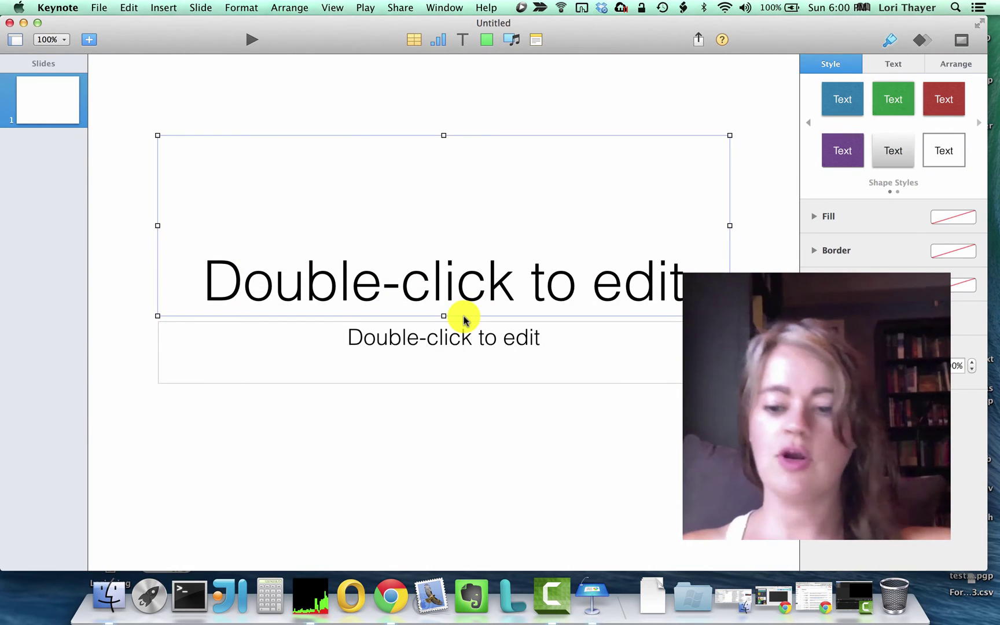
Delete the title and subtitle placeholders and bring the portrait .jpg from the desktop onto the slide.
key(BackSpace)
click(442, 352)
key(BackSpace)
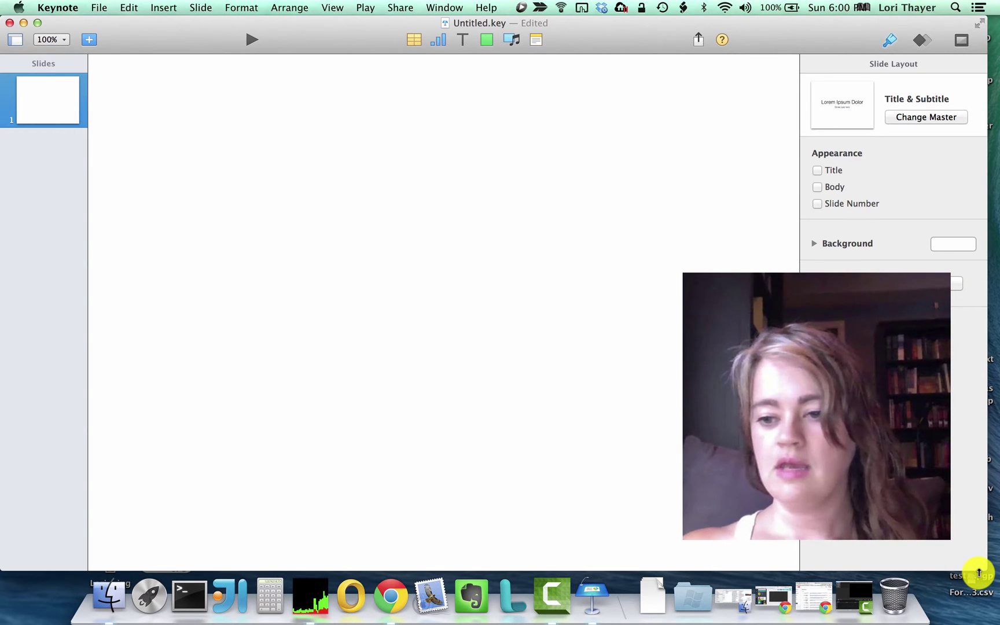
drag(978, 573, 978, 551)
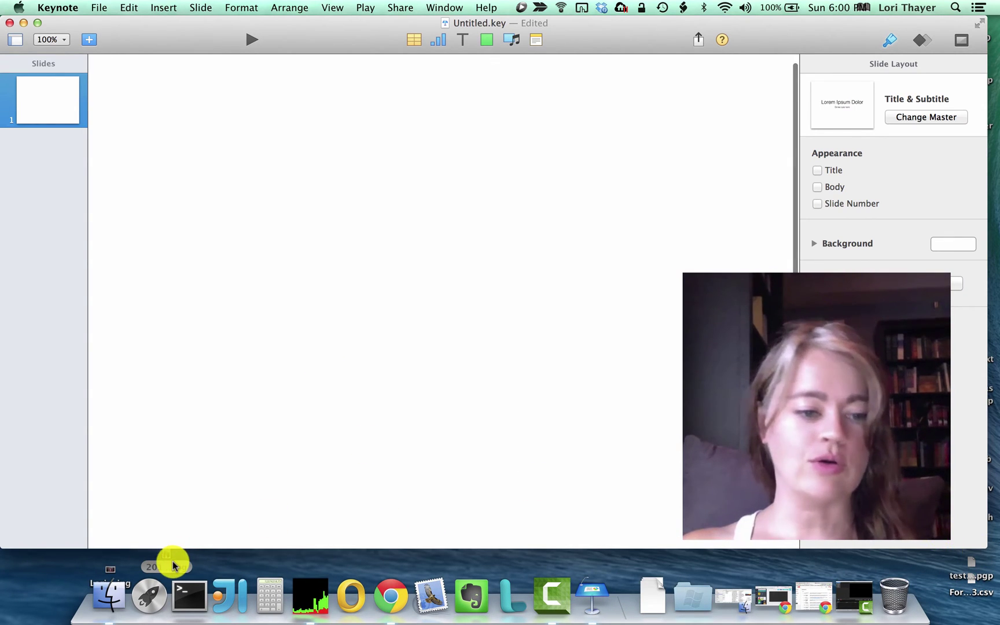
drag(174, 559, 245, 375)
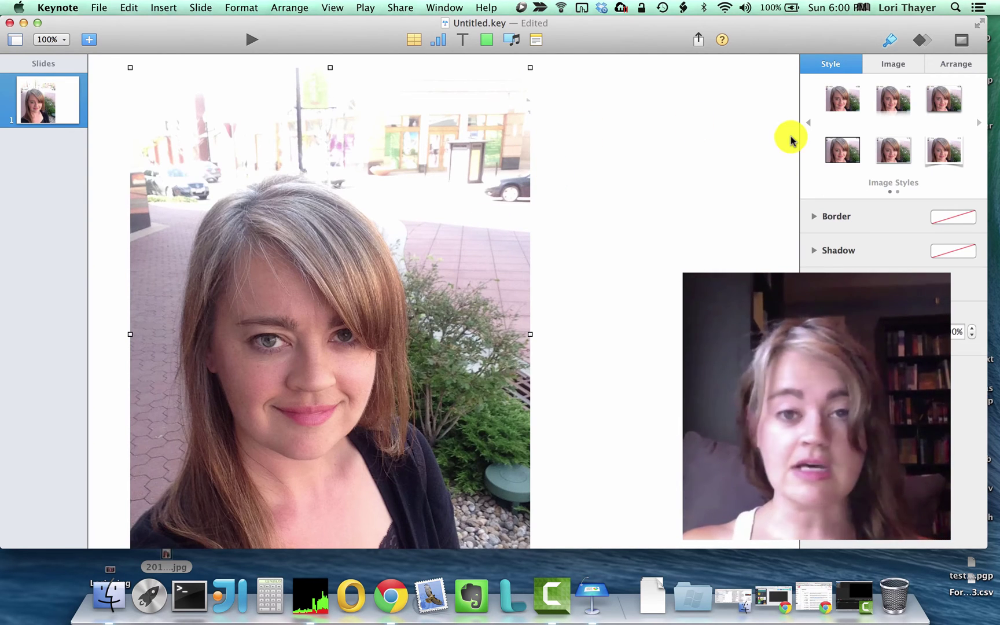
Activate Instant Alpha on the portrait photo from the Image inspector.
click(890, 68)
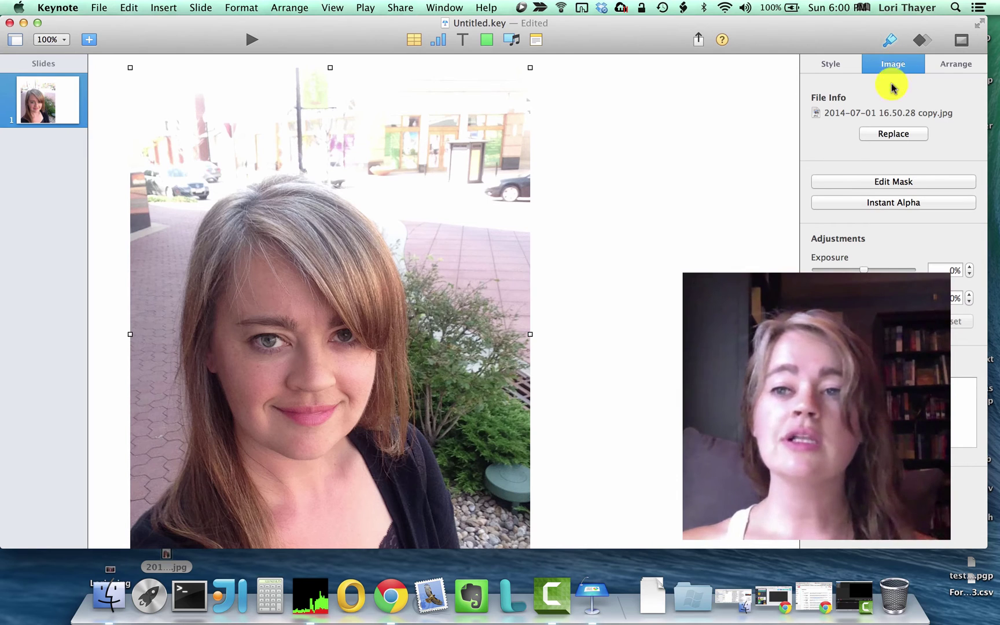
click(902, 203)
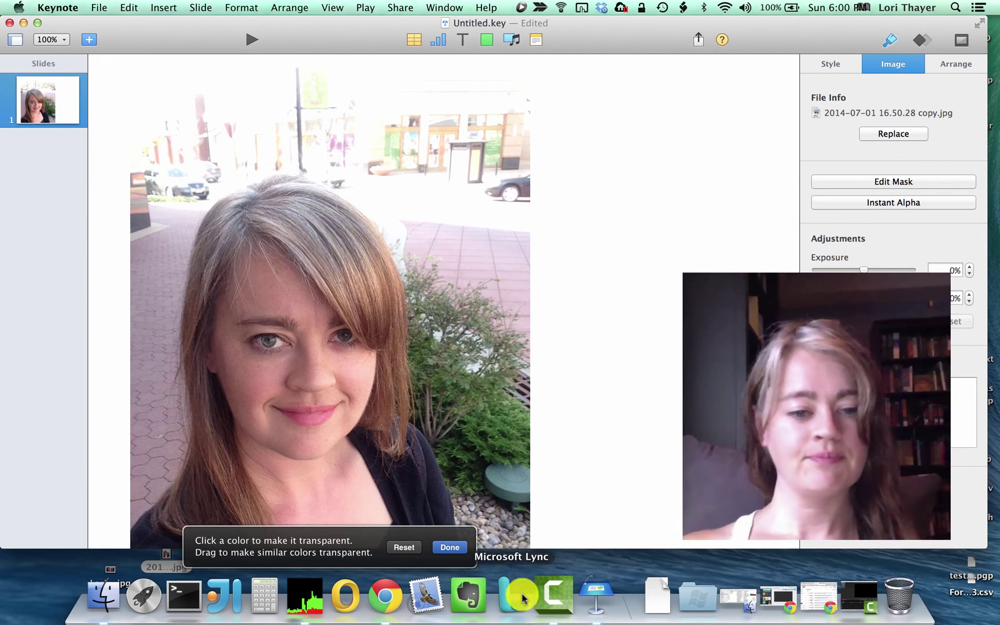
Make the pale pavement, bright upper street and area left of the hair transparent.
drag(501, 306, 498, 276)
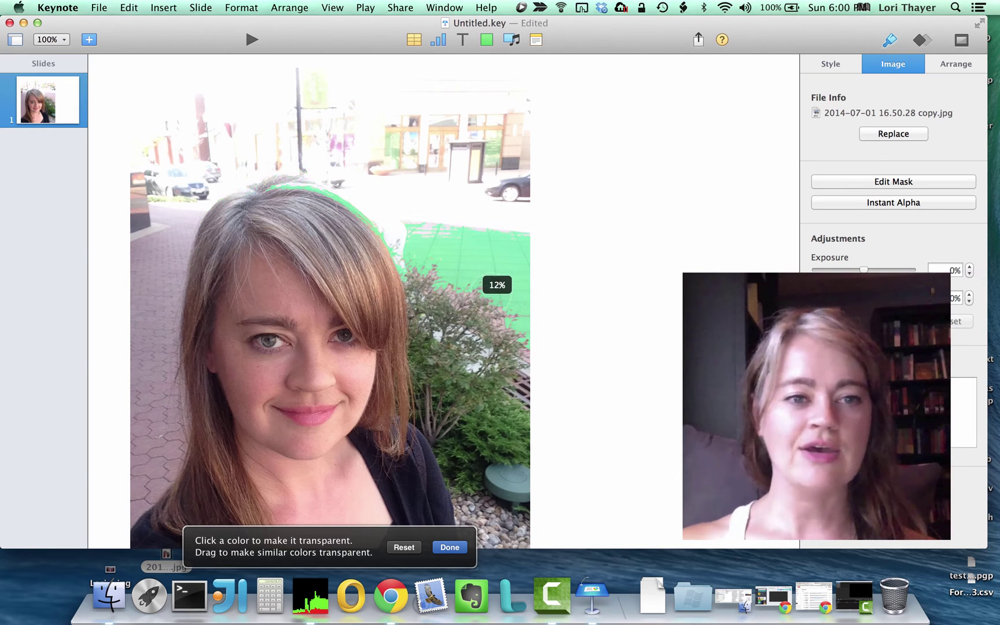
drag(498, 277, 498, 277)
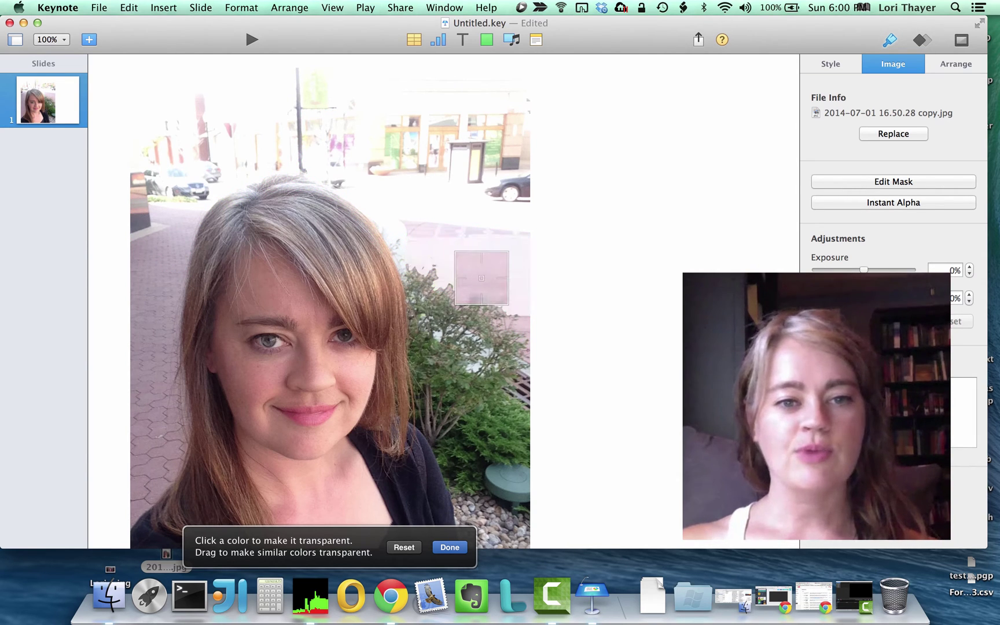
drag(425, 217, 426, 219)
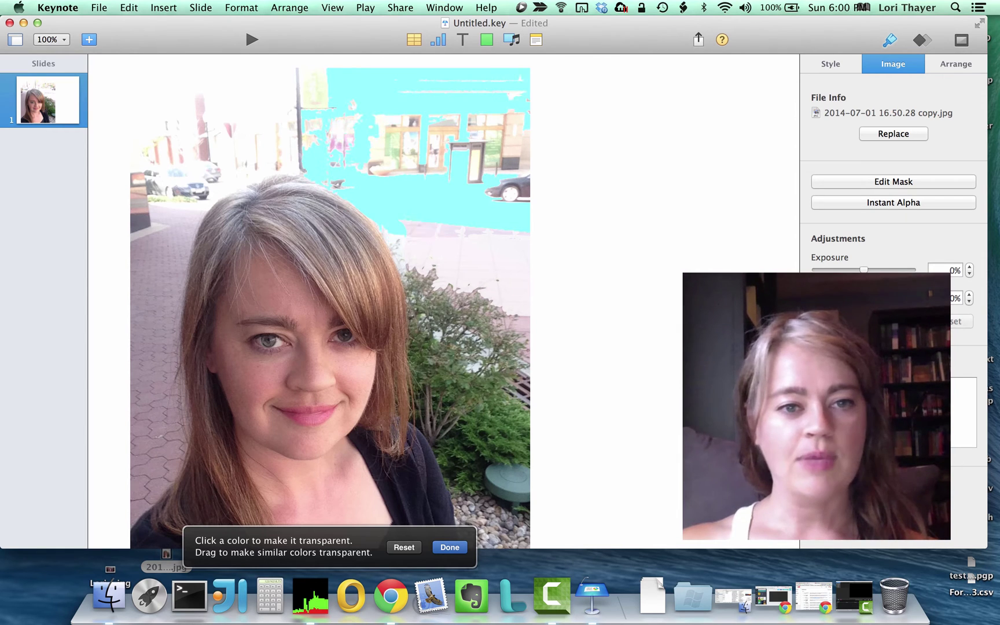
drag(427, 136, 451, 147)
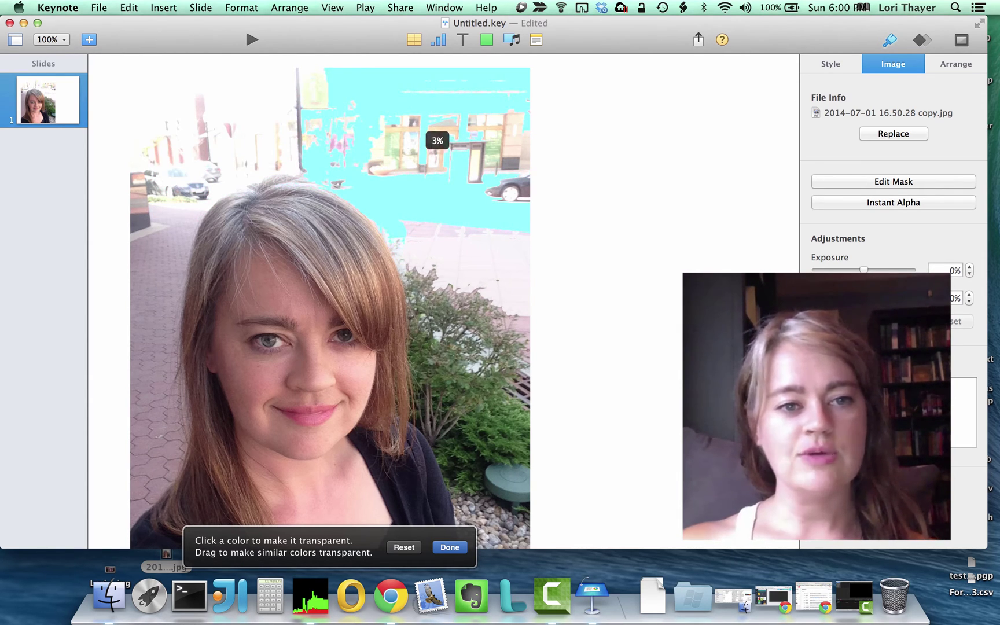
drag(423, 131, 423, 129)
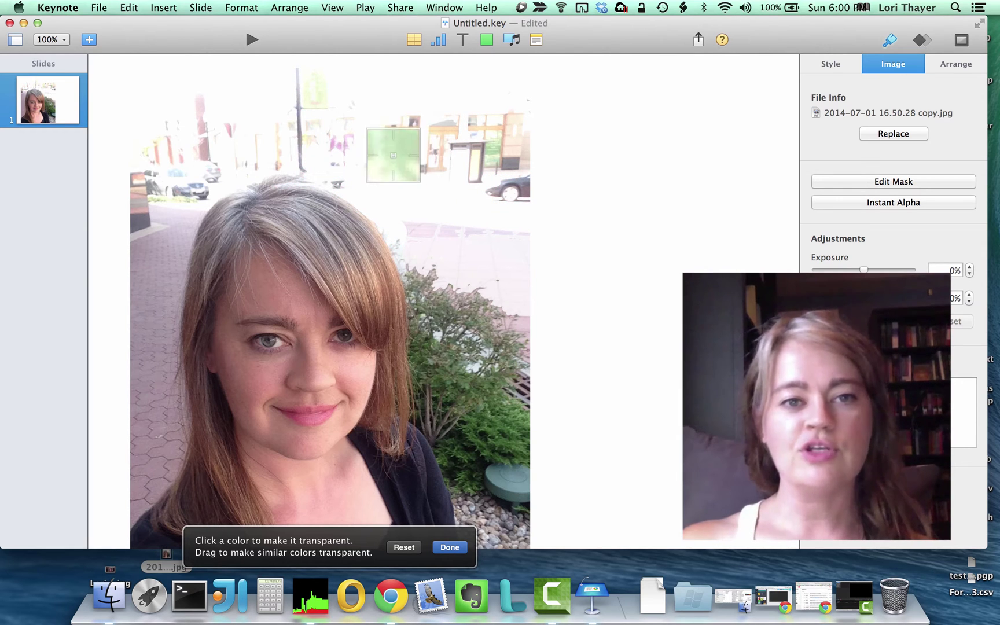
drag(141, 365, 141, 369)
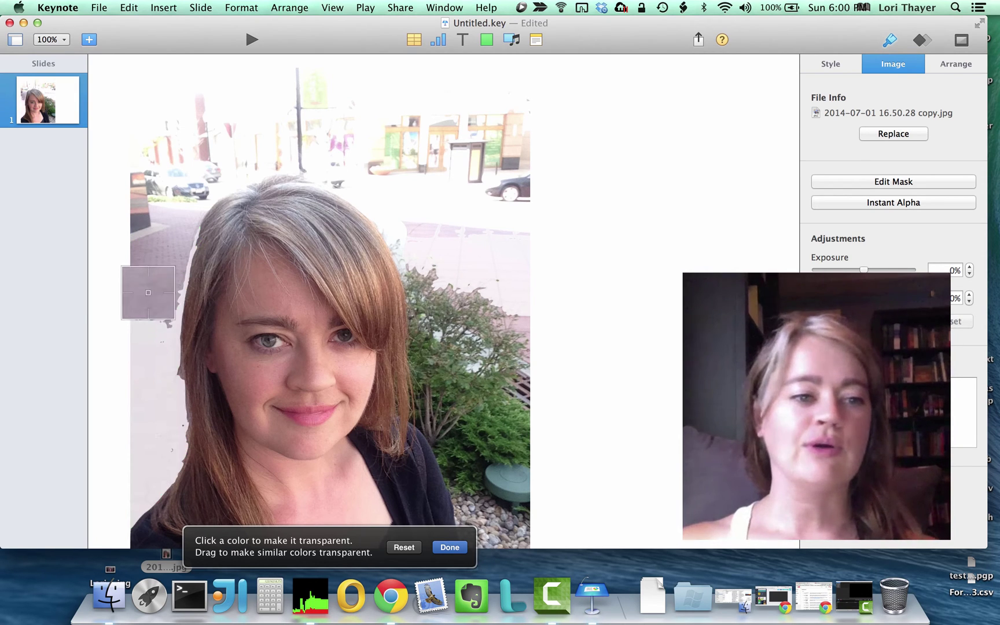
Clear the left background behind the hair and begin removing the shrub's colours.
drag(149, 293, 163, 207)
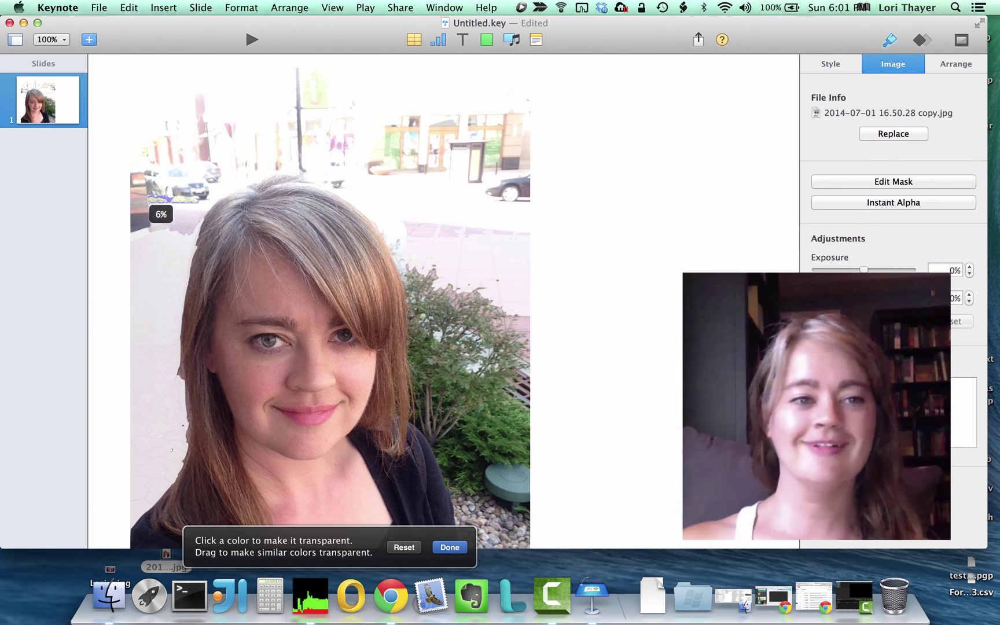
drag(161, 207, 130, 172)
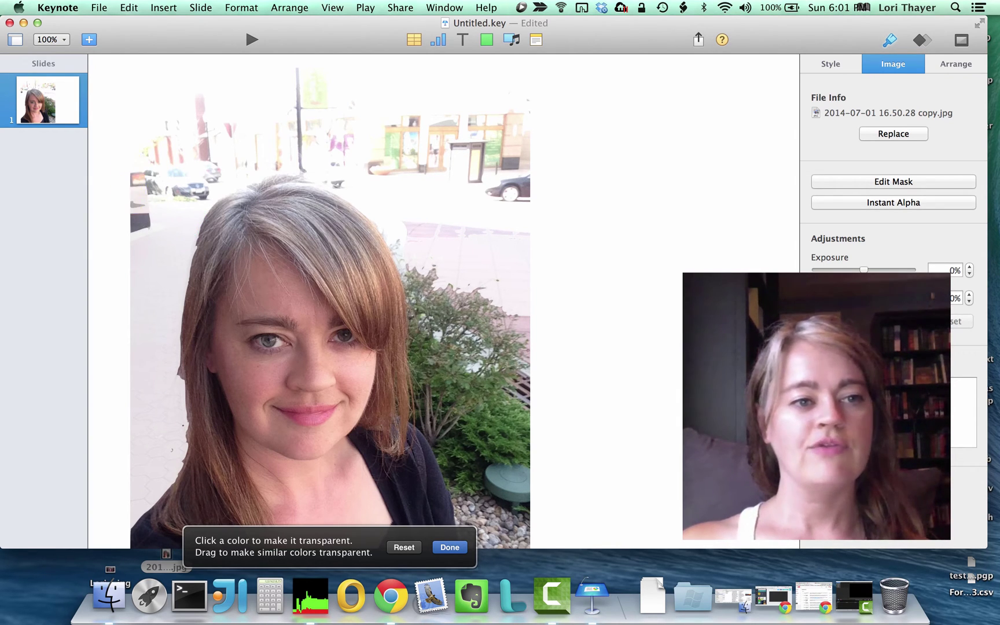
mouse_move(136, 223)
mouse_down()
mouse_move(147, 211)
mouse_move(130, 172)
mouse_move(140, 194)
mouse_move(134, 224)
mouse_up()
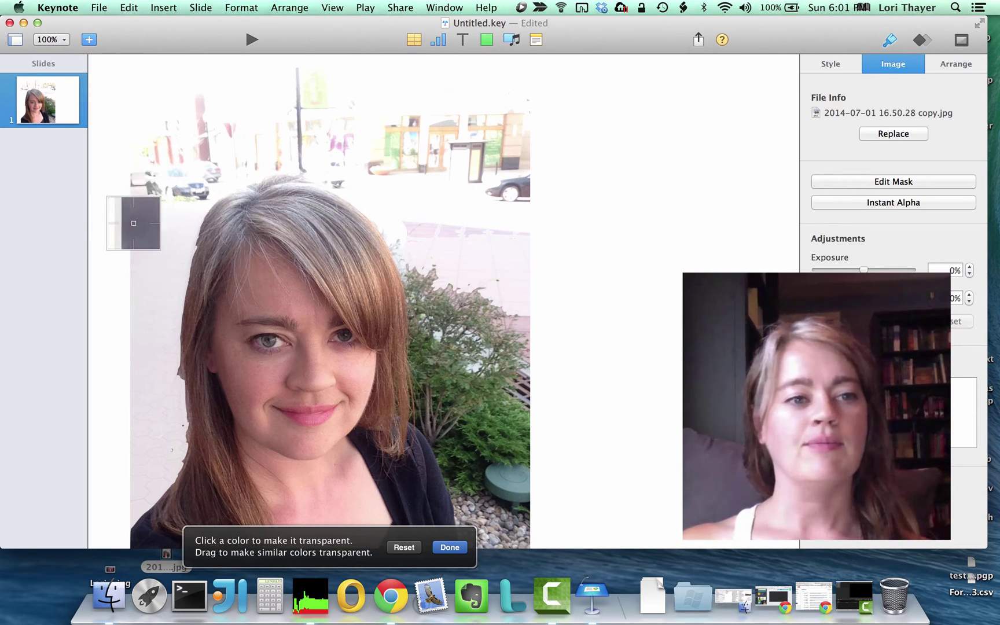
drag(490, 426, 461, 405)
drag(463, 321, 473, 298)
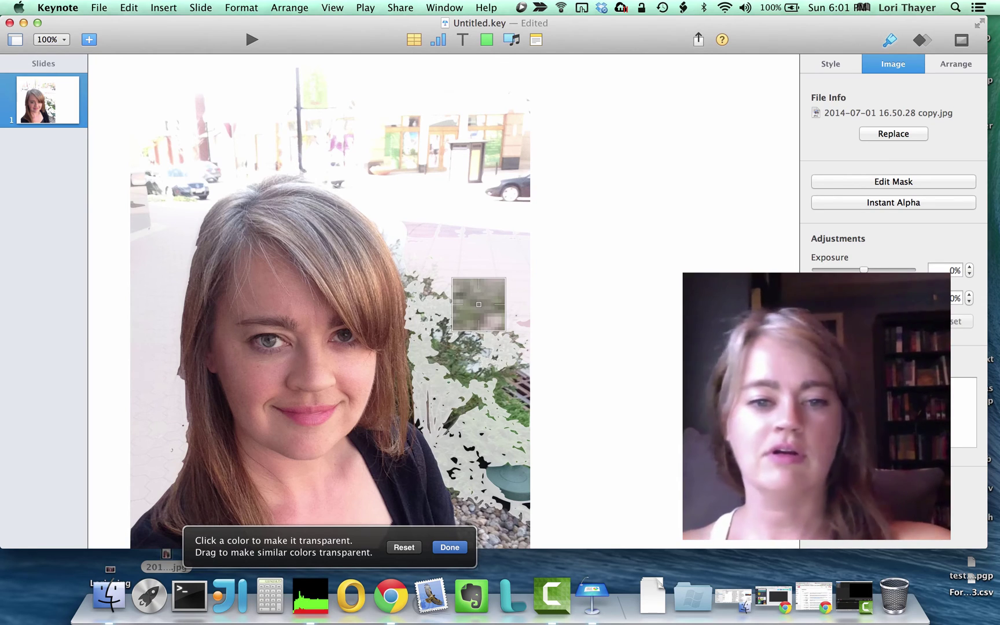
Make several shrub patches, the foliage beside the face and the street above the bushes transparent.
mouse_move(472, 343)
mouse_down()
mouse_move(472, 334)
mouse_move(471, 349)
mouse_up()
mouse_move(524, 511)
mouse_down()
mouse_move(517, 461)
mouse_move(514, 500)
mouse_move(524, 489)
mouse_move(542, 534)
mouse_move(531, 520)
mouse_up()
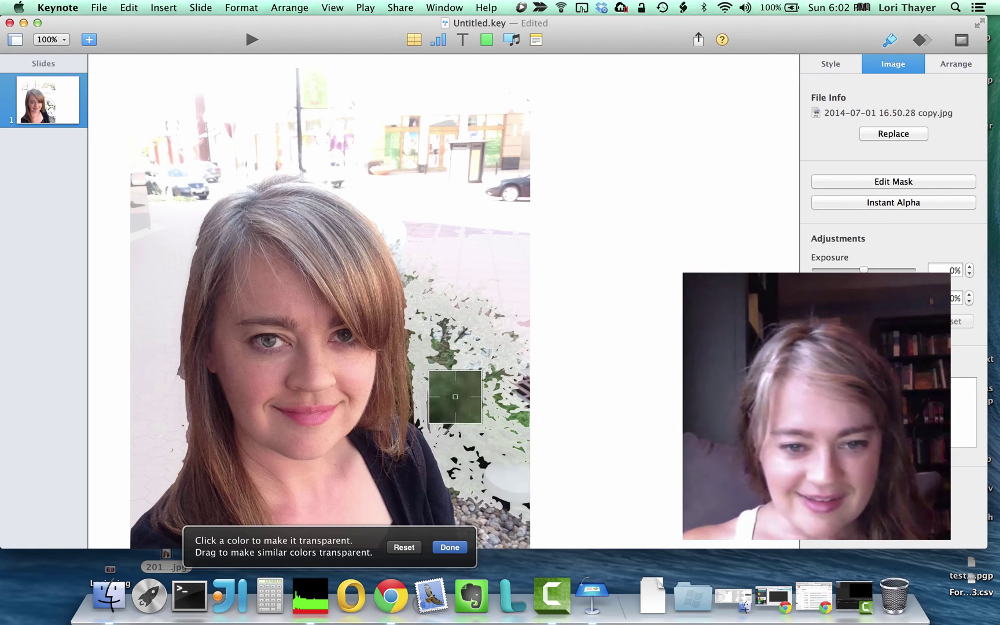
mouse_move(454, 414)
mouse_down()
mouse_move(476, 401)
mouse_move(458, 417)
mouse_move(454, 405)
mouse_up()
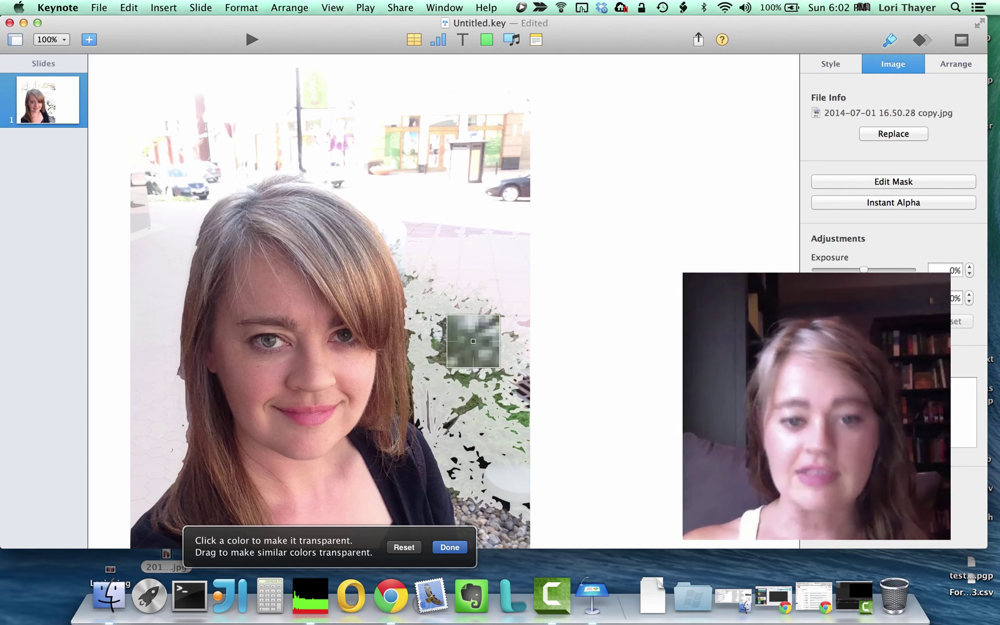
mouse_move(454, 351)
mouse_down()
mouse_move(462, 356)
mouse_move(456, 333)
mouse_move(457, 346)
mouse_up()
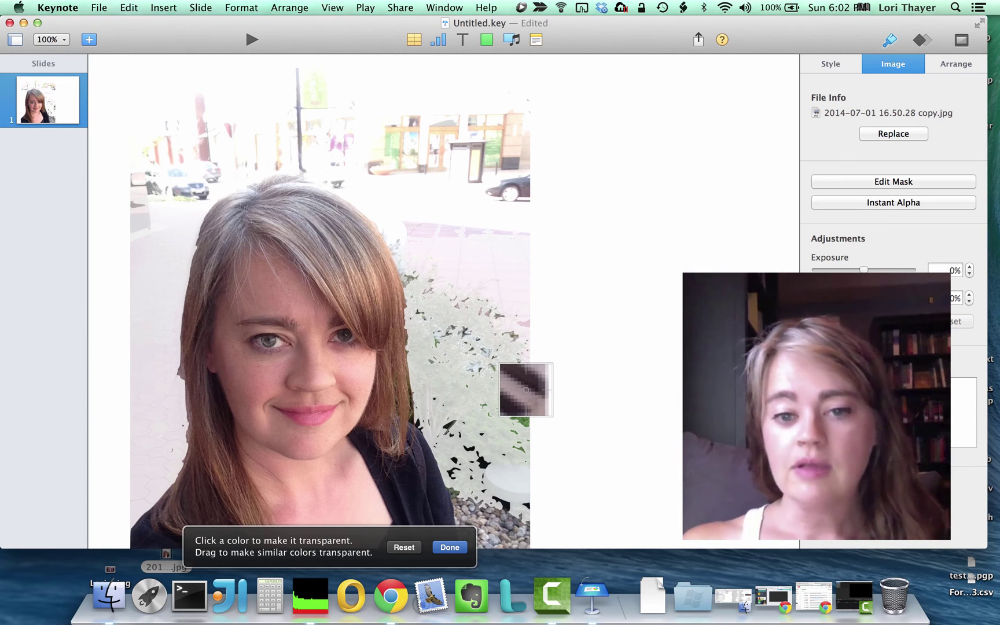
mouse_move(526, 390)
mouse_down()
mouse_move(520, 345)
mouse_move(520, 404)
mouse_move(528, 376)
mouse_move(524, 385)
mouse_up()
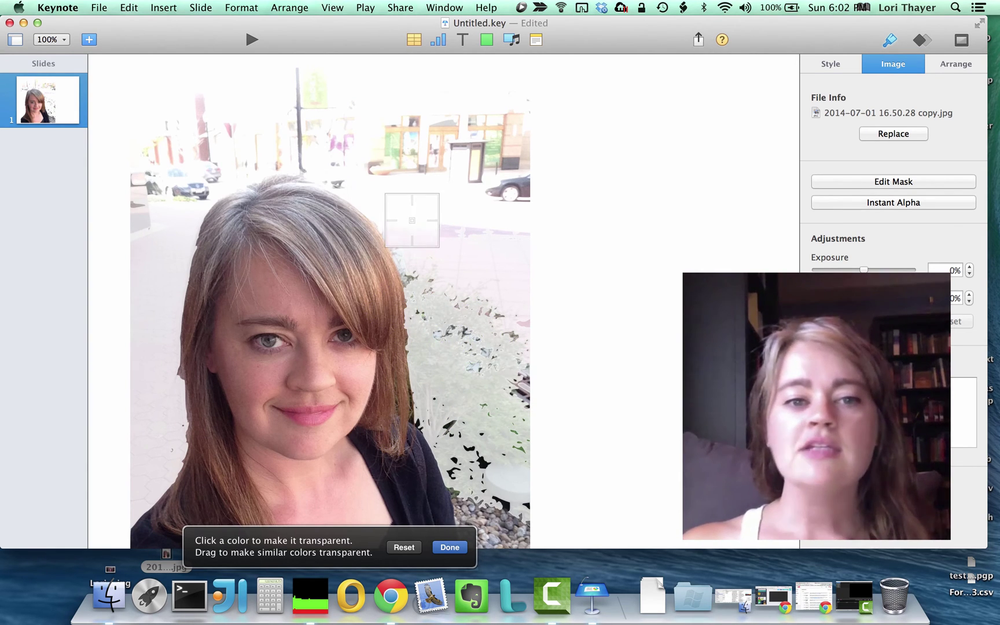
drag(418, 232, 470, 238)
Undo the accidental photo deletion, preview the cutout on the white slide, and reopen Instant Alpha.
key(Delete)
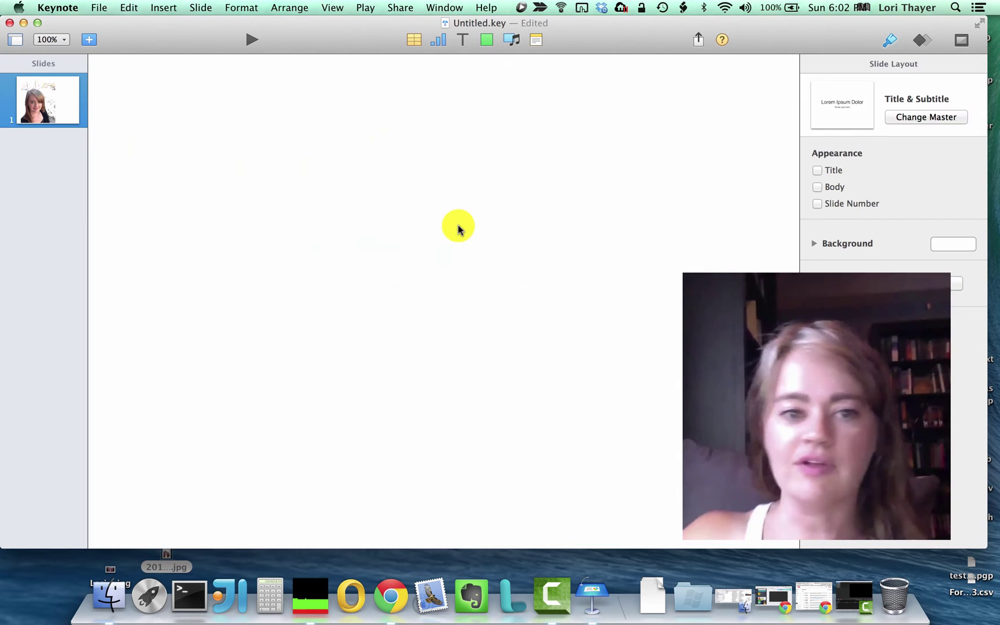
key(super+z)
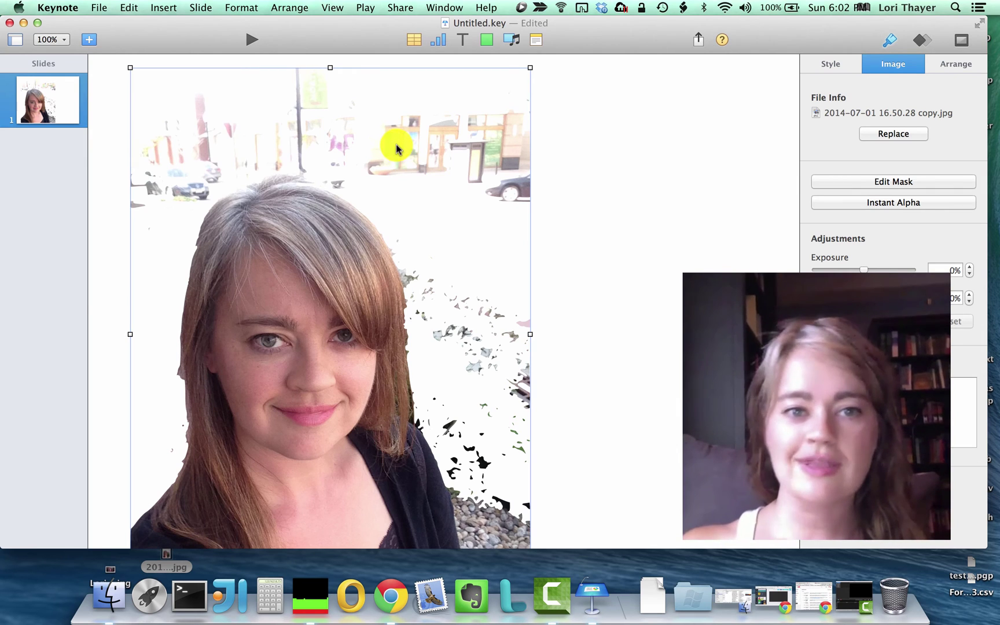
click(613, 156)
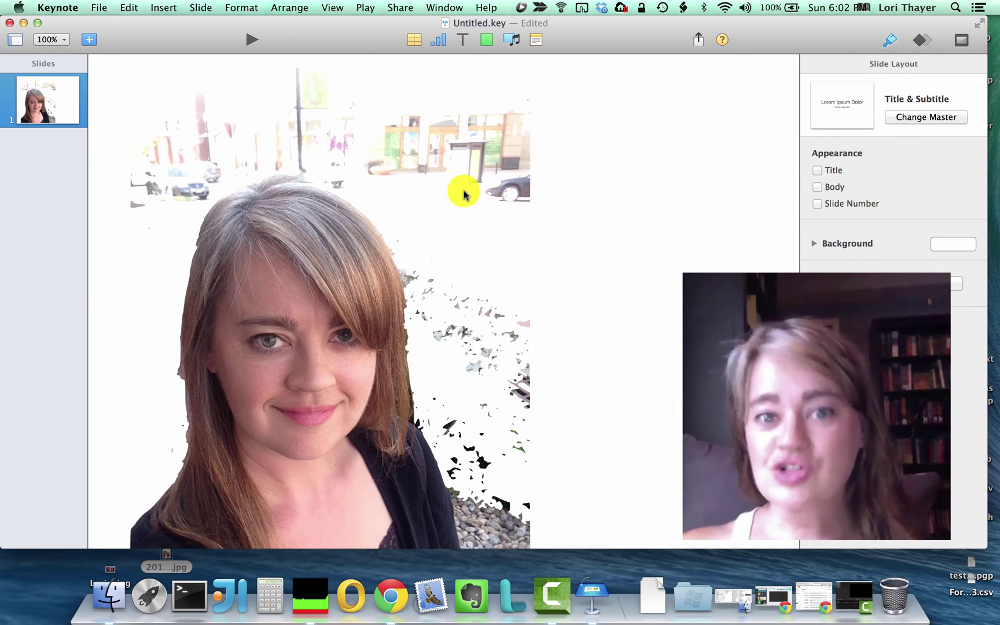
click(342, 316)
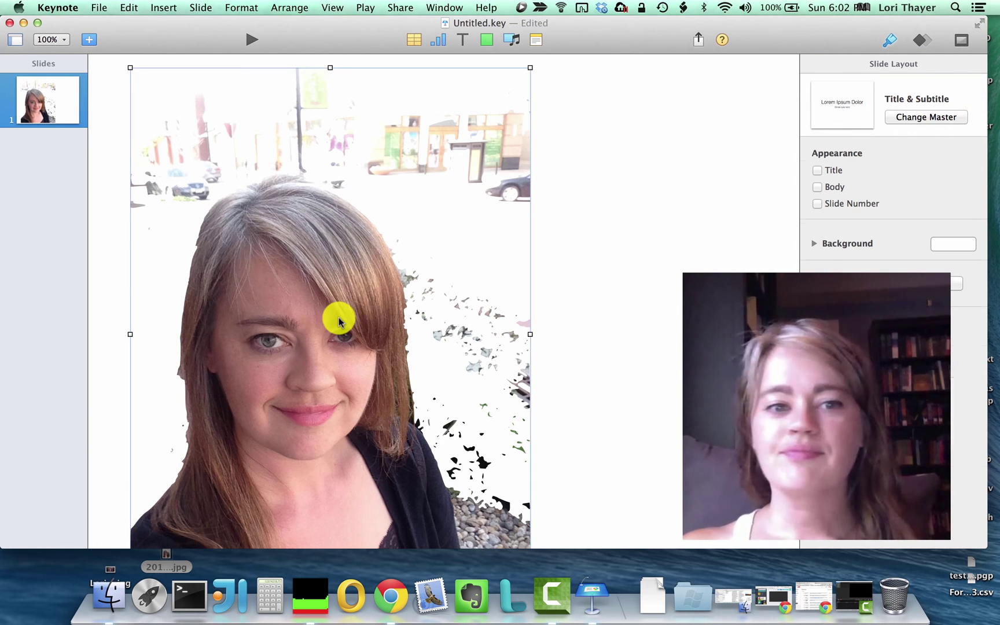
click(878, 210)
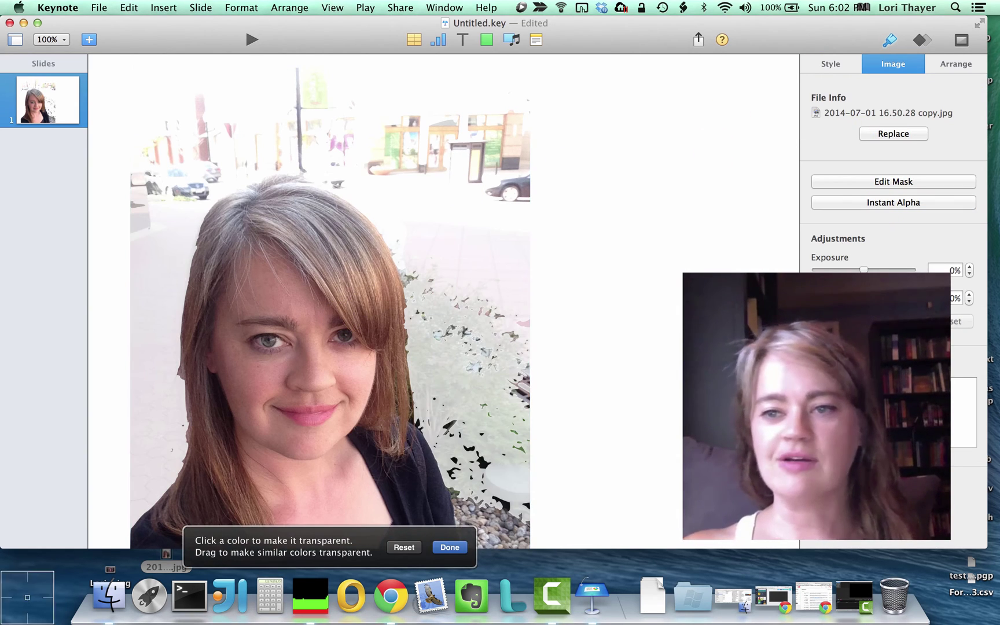
Make more of the pale background and the storefronts above the portrait transparent.
mouse_move(406, 143)
mouse_down()
mouse_move(448, 162)
mouse_move(419, 147)
mouse_up()
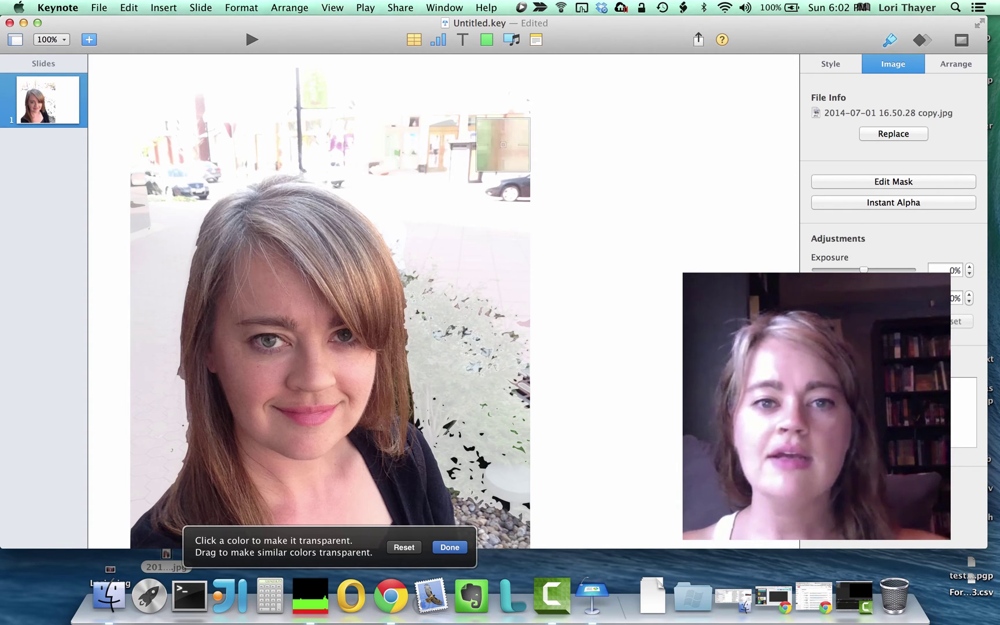
drag(512, 154, 499, 113)
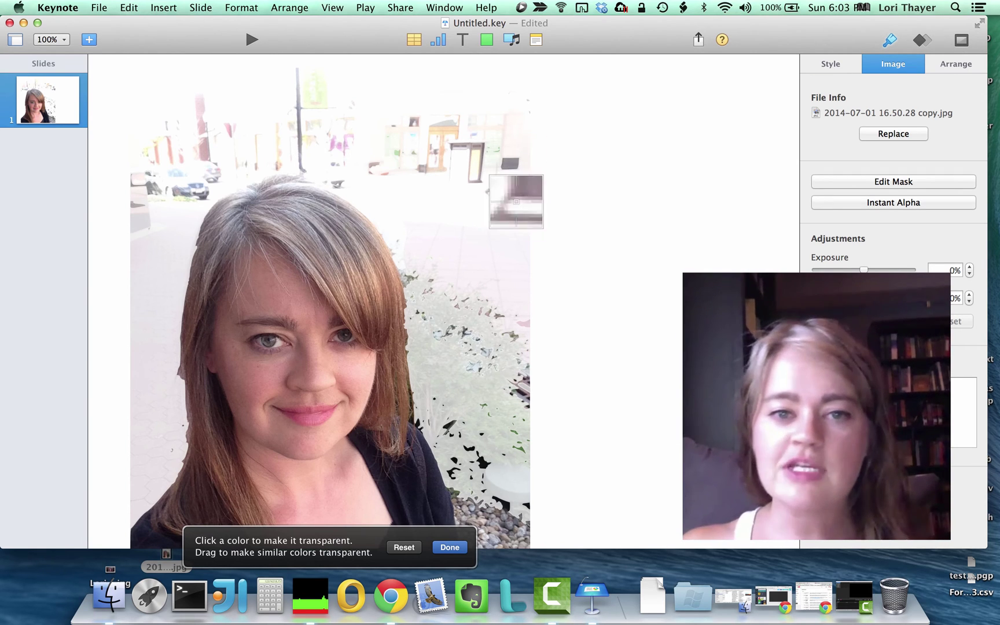
mouse_move(528, 234)
mouse_down()
mouse_move(512, 183)
mouse_move(511, 198)
mouse_move(535, 196)
mouse_move(527, 184)
mouse_move(523, 223)
mouse_up()
click(557, 305)
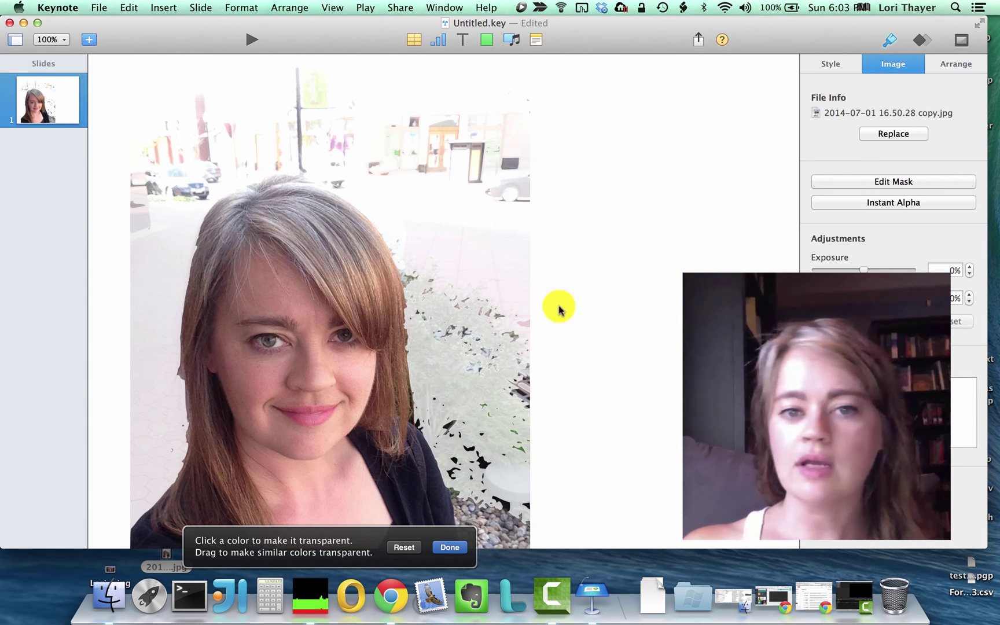
drag(510, 165, 472, 165)
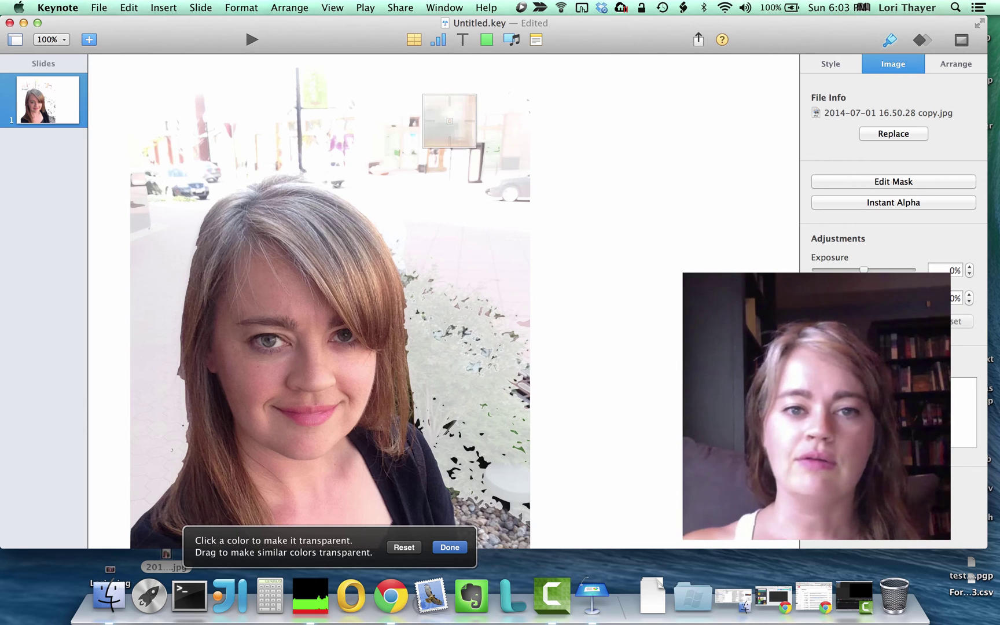
mouse_move(450, 121)
mouse_down()
mouse_move(440, 146)
mouse_move(446, 138)
mouse_move(475, 148)
mouse_move(448, 106)
mouse_up()
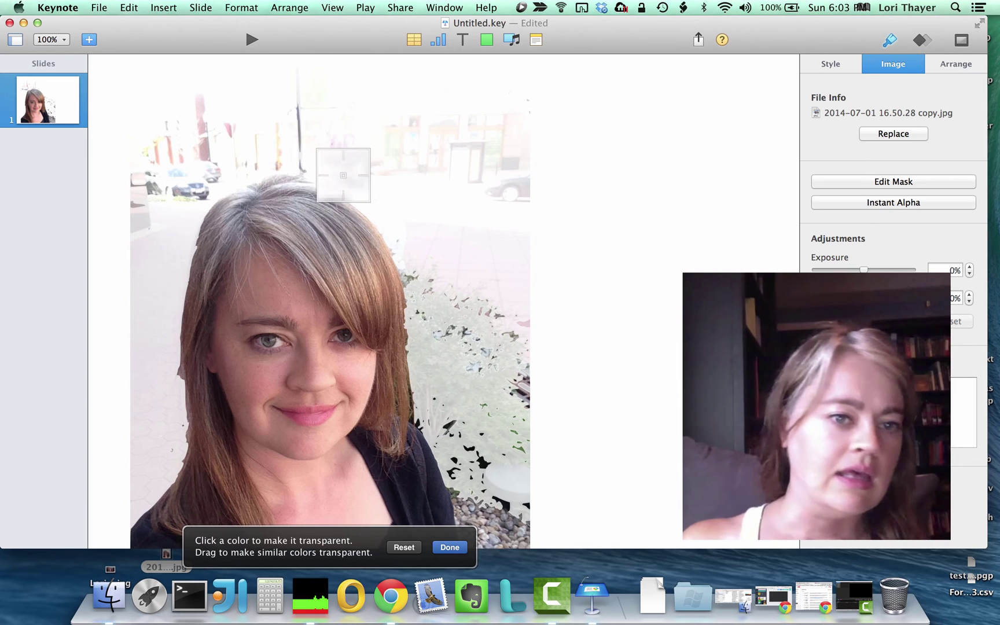
Clear the pale top and top-left street area of the photo.
click(341, 164)
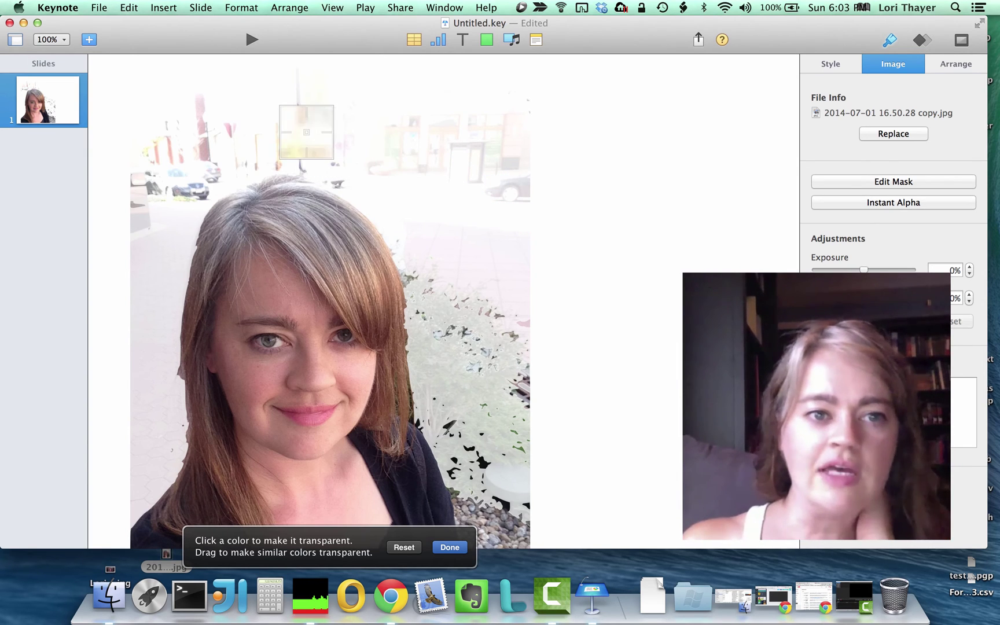
drag(312, 157, 312, 158)
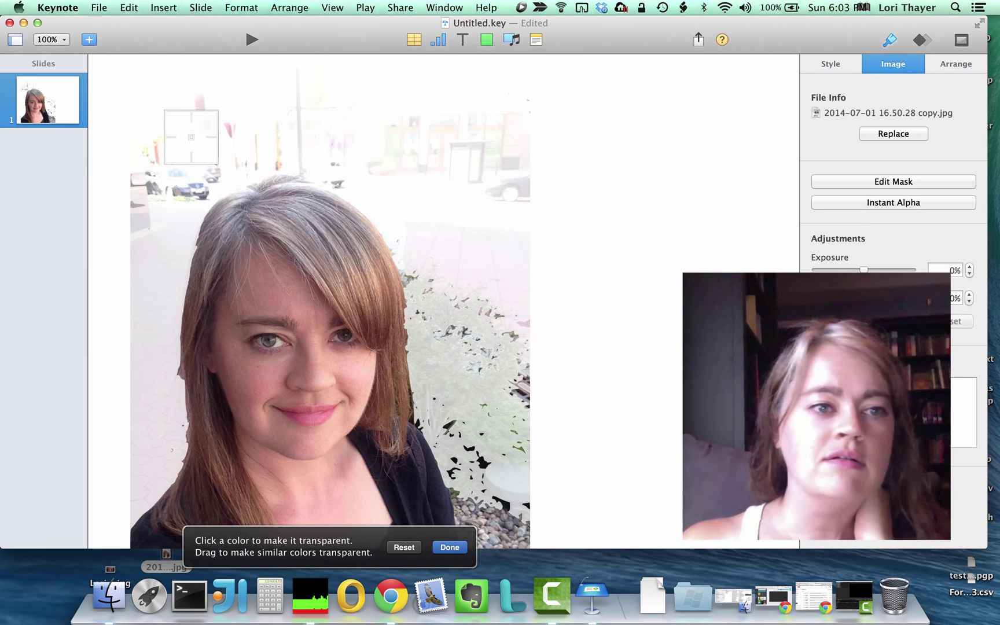
mouse_move(190, 138)
mouse_down()
mouse_move(206, 153)
mouse_move(190, 135)
mouse_move(206, 133)
mouse_move(194, 149)
mouse_up()
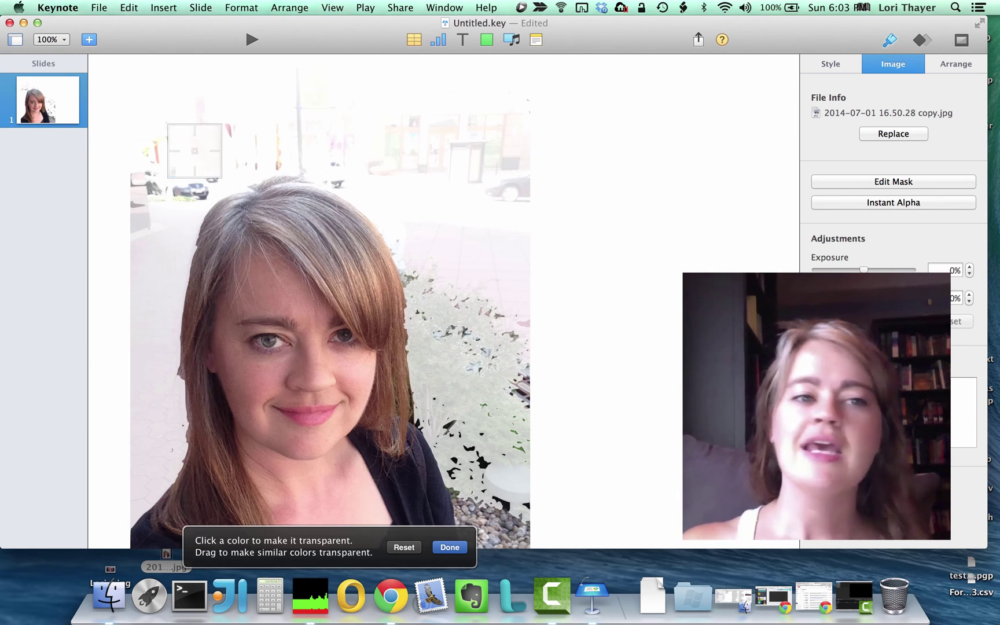
drag(164, 195, 171, 173)
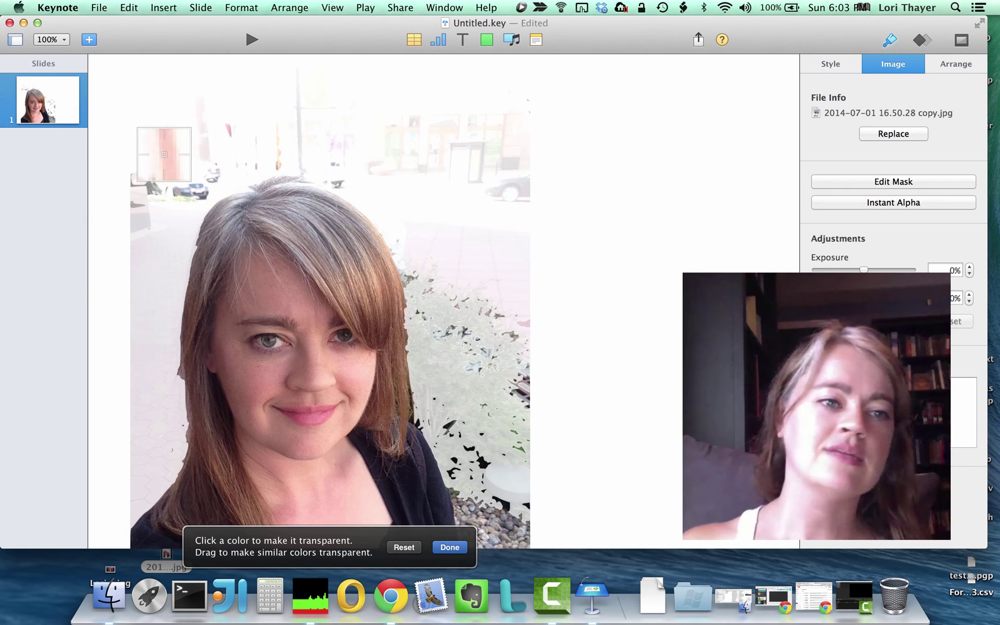
drag(166, 157, 167, 117)
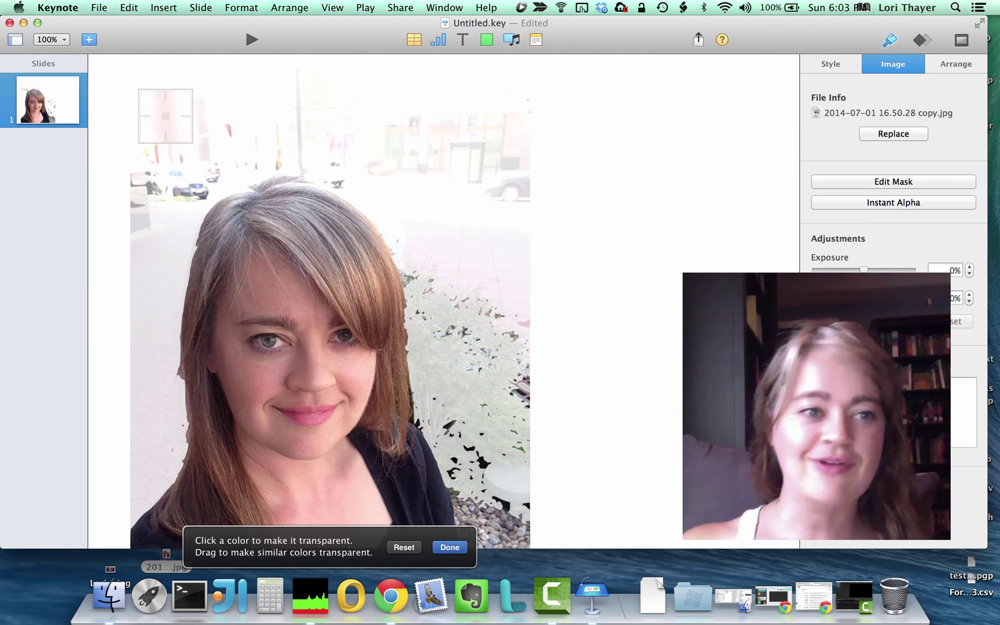
drag(152, 160, 159, 156)
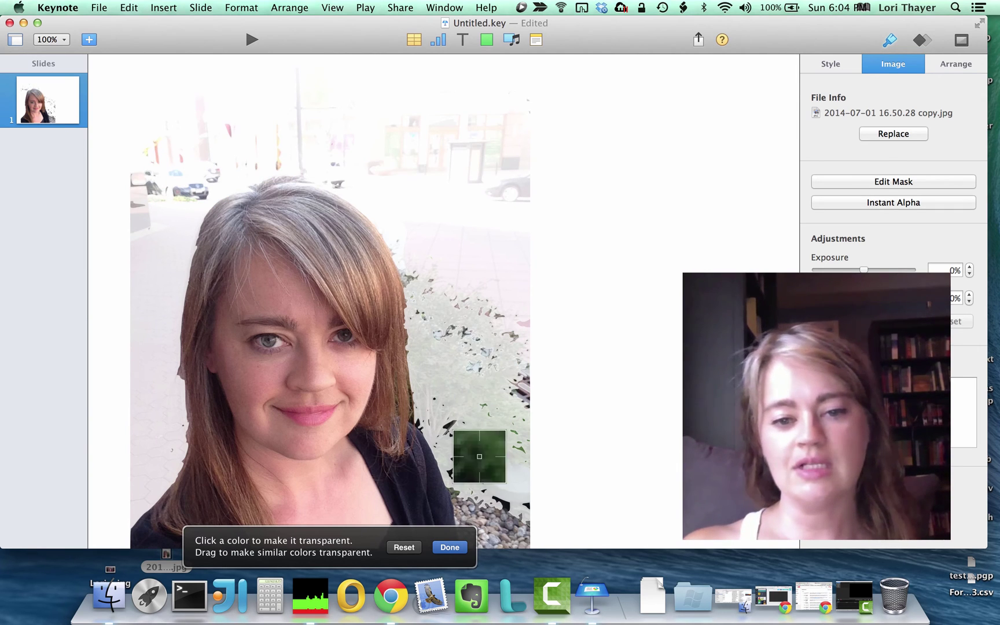
Remove the green bushes at the lower right beside the woman's shoulder.
drag(497, 519, 451, 405)
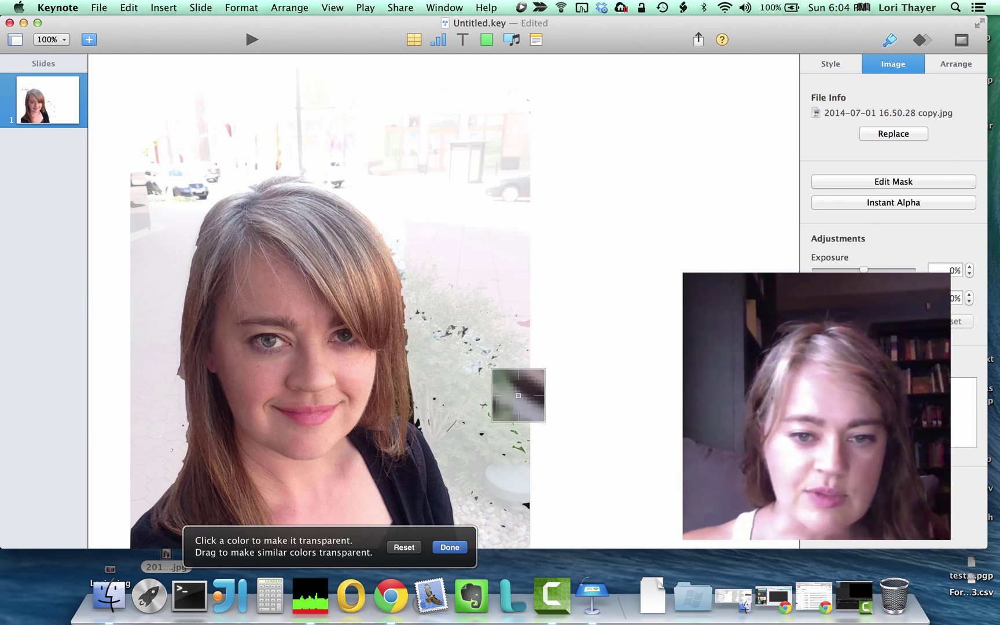
drag(518, 395, 521, 393)
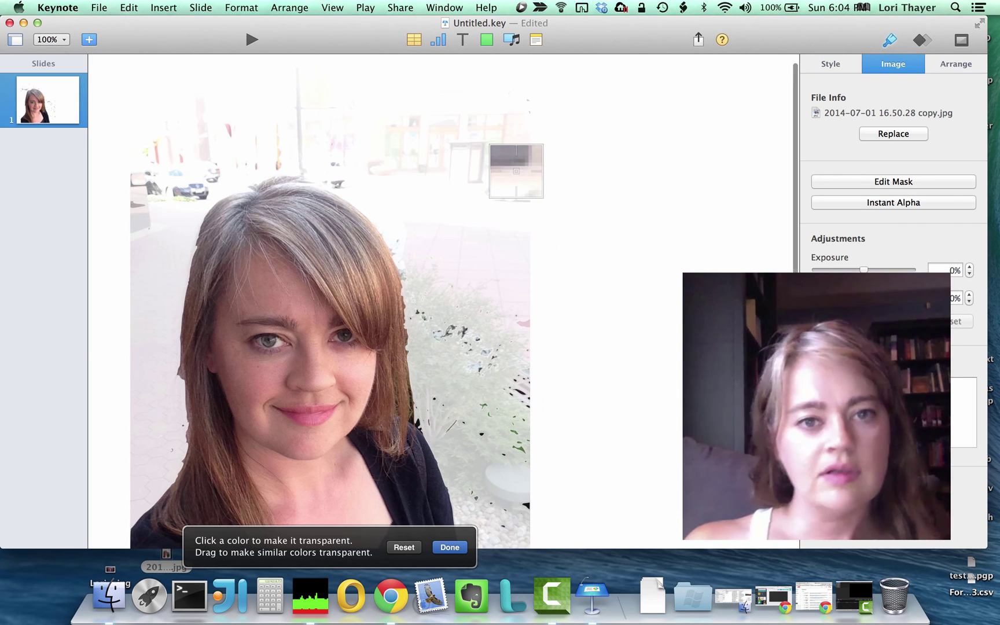
click(743, 243)
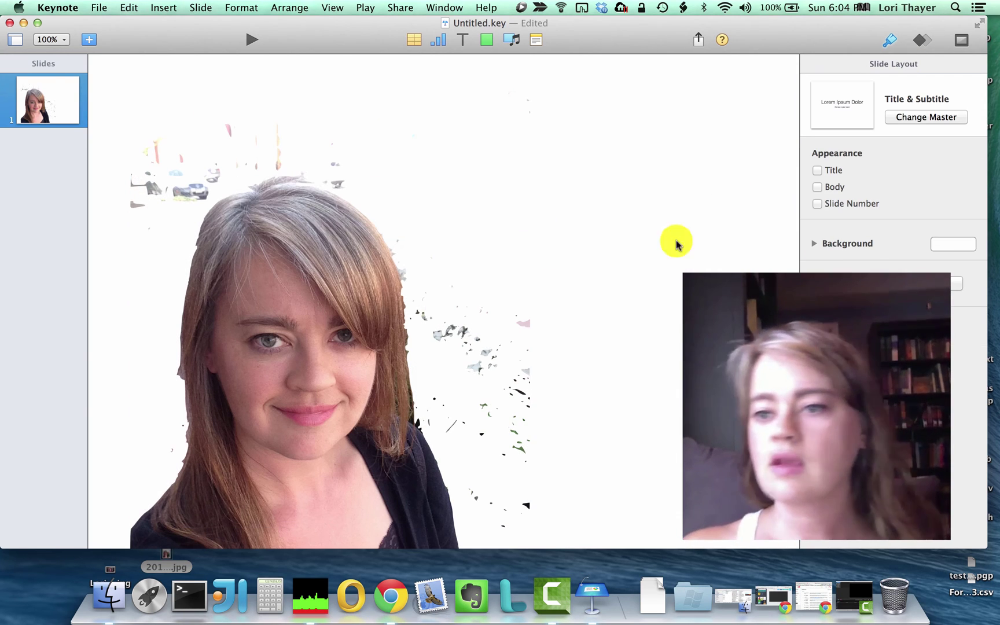
click(489, 220)
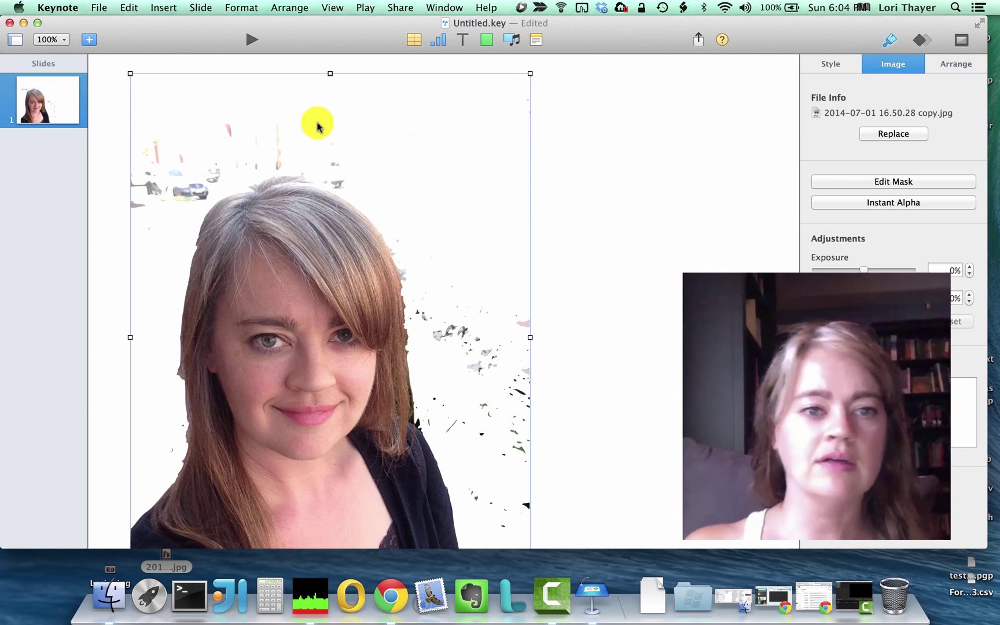
click(431, 262)
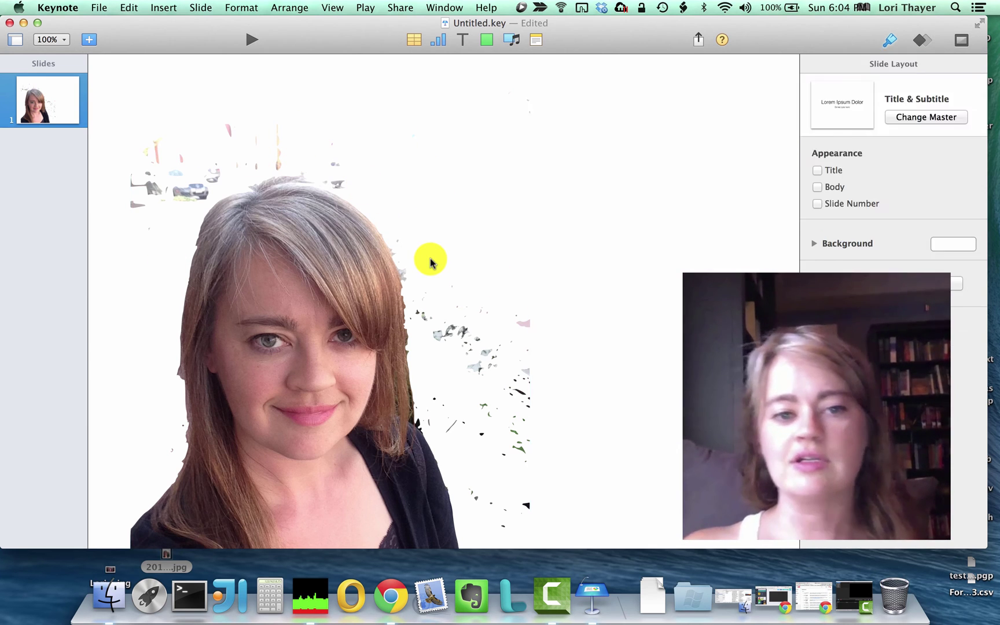
click(440, 249)
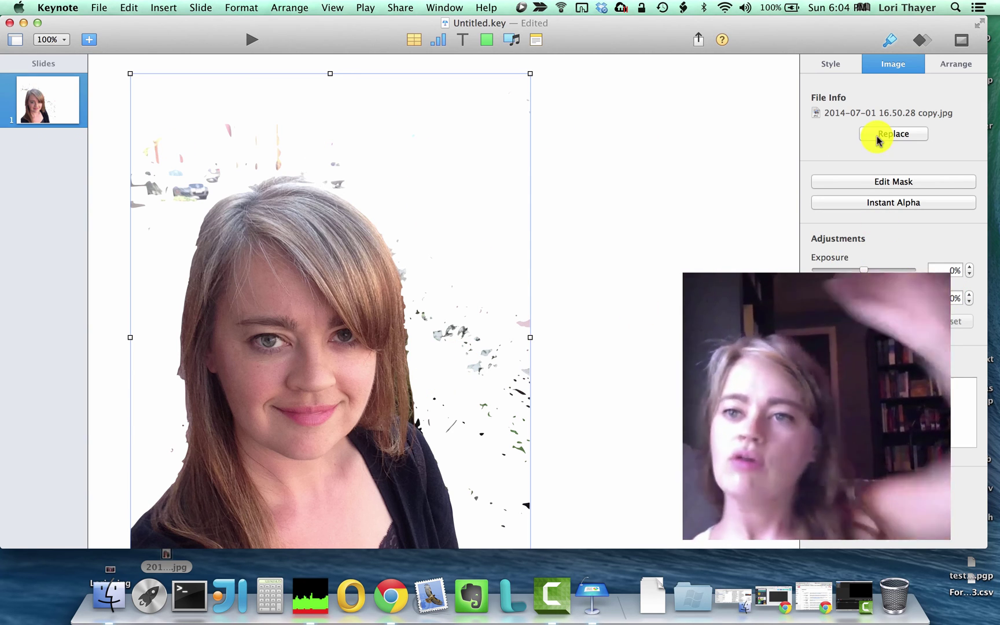
click(947, 65)
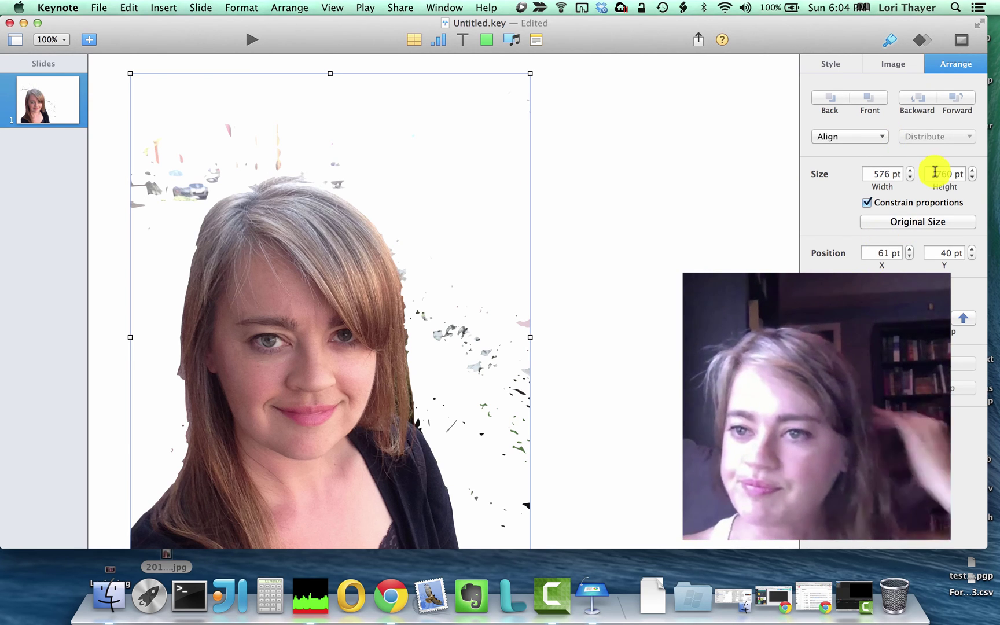
click(832, 62)
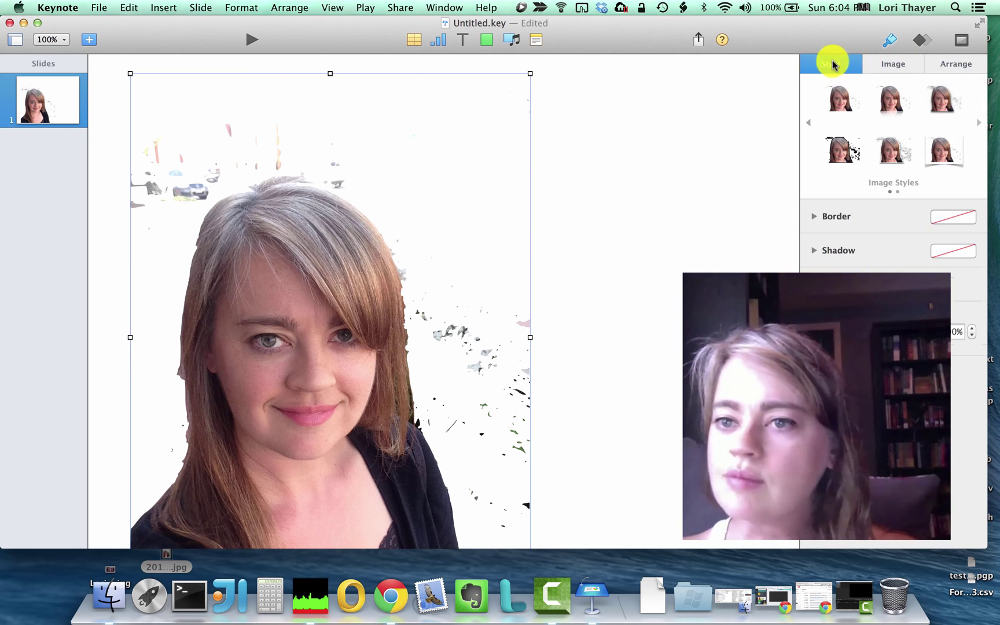
click(906, 69)
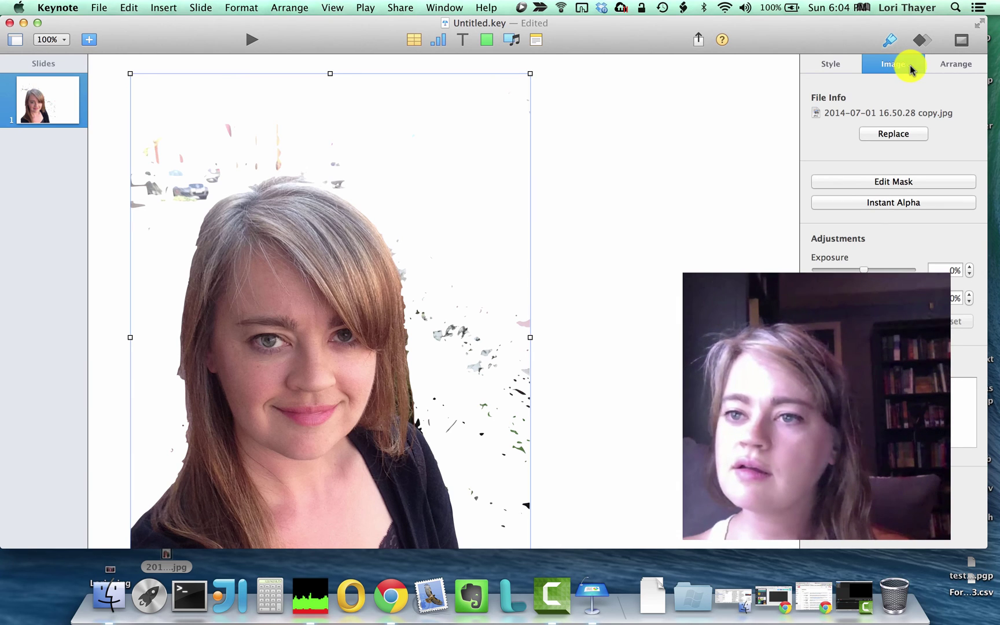
click(956, 62)
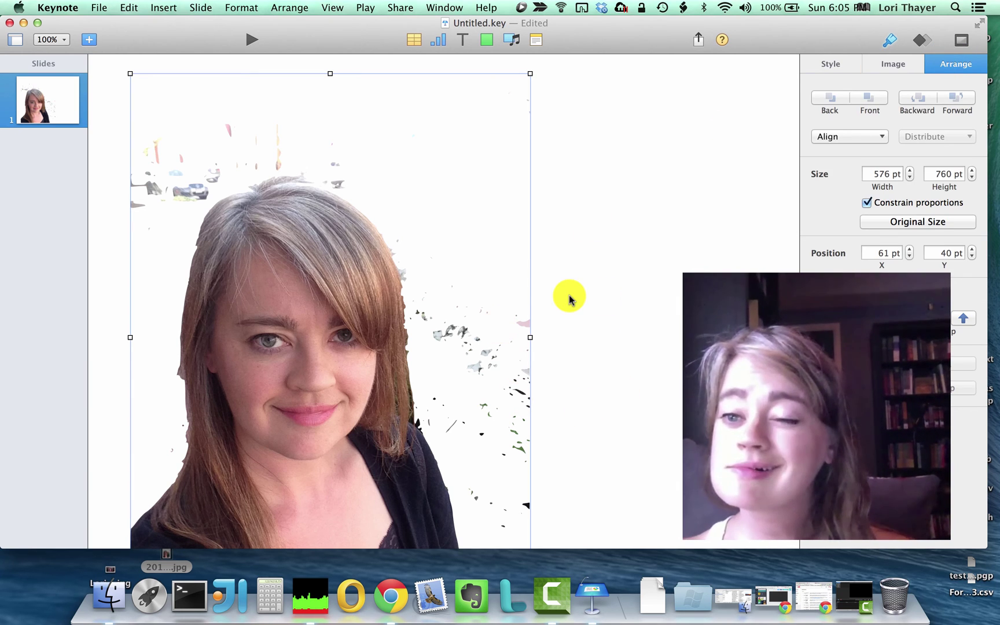
click(477, 228)
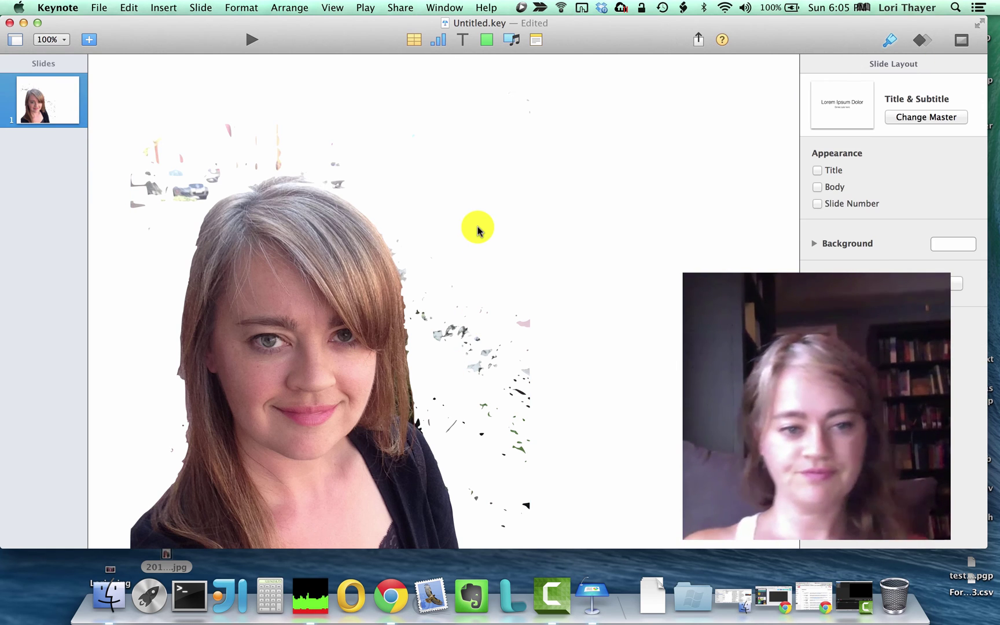
Move the portrait up and slightly right to X 86 pt, Y −19 pt, and restart Instant Alpha.
drag(335, 218, 351, 179)
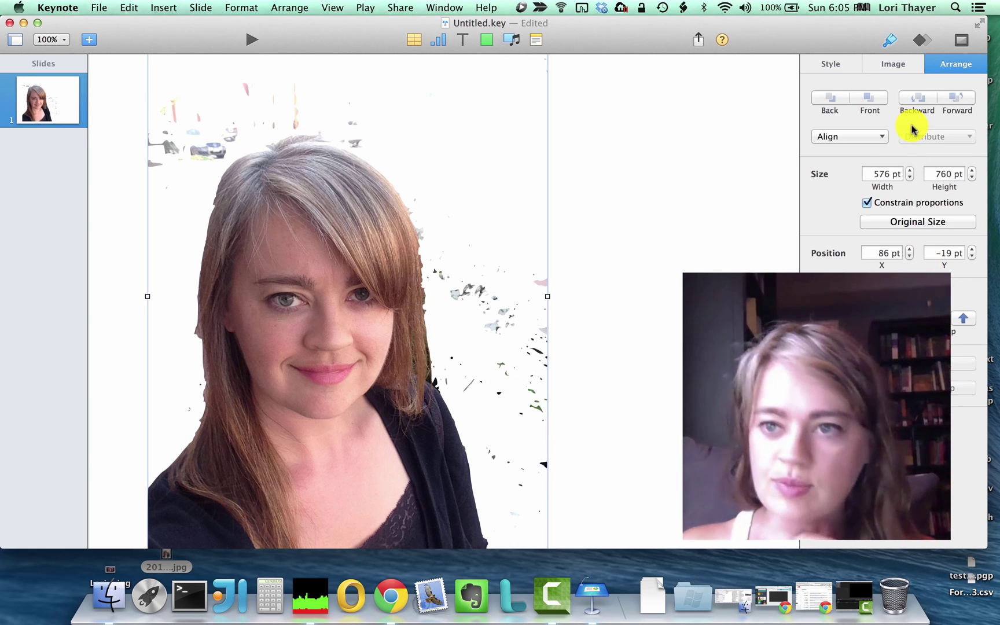
click(897, 63)
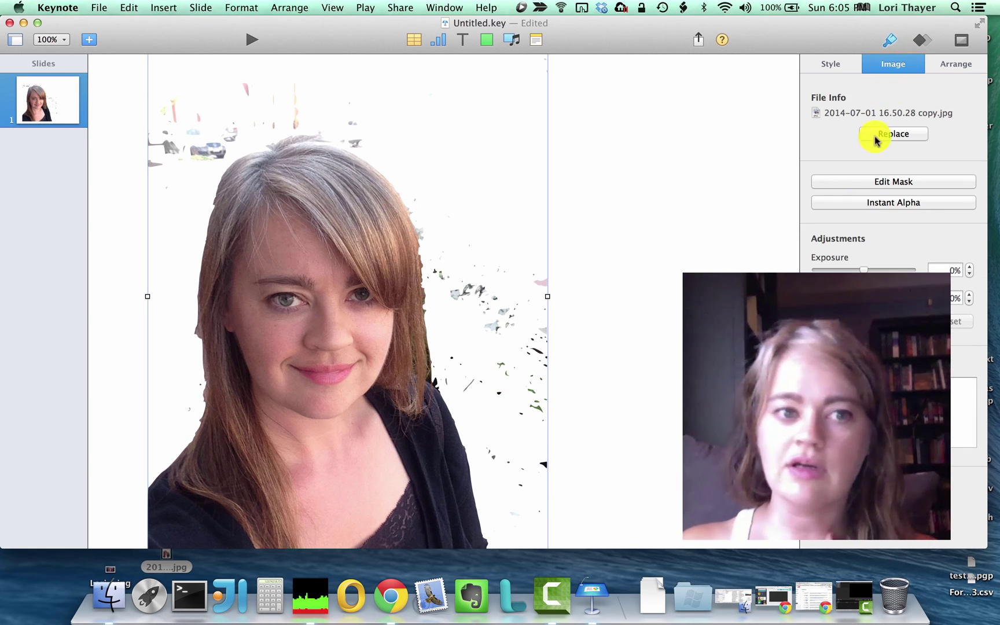
click(869, 202)
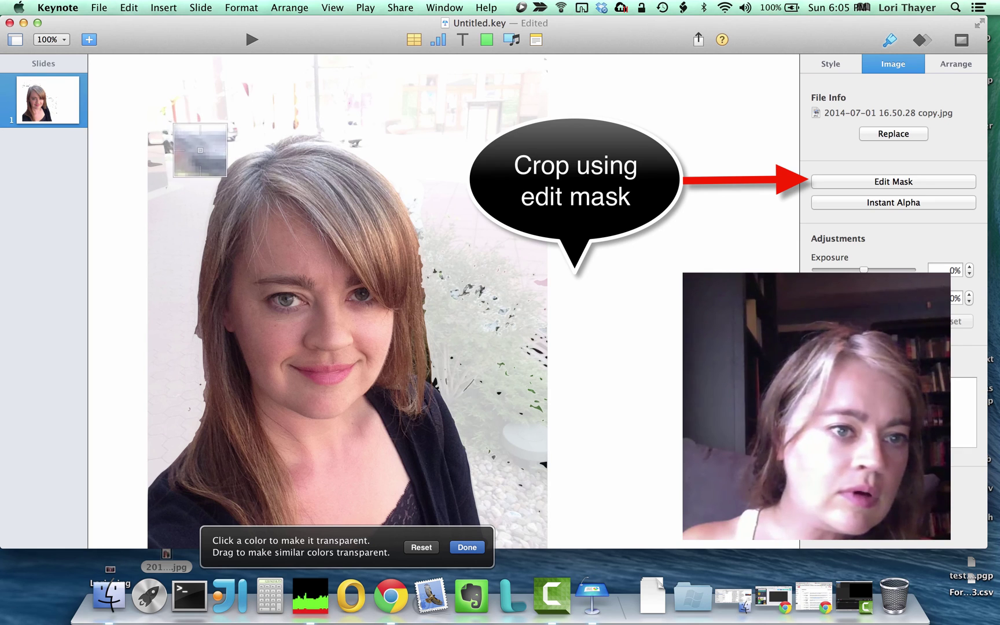
Make the top-left street background patches around the portrait transparent.
drag(205, 151, 180, 156)
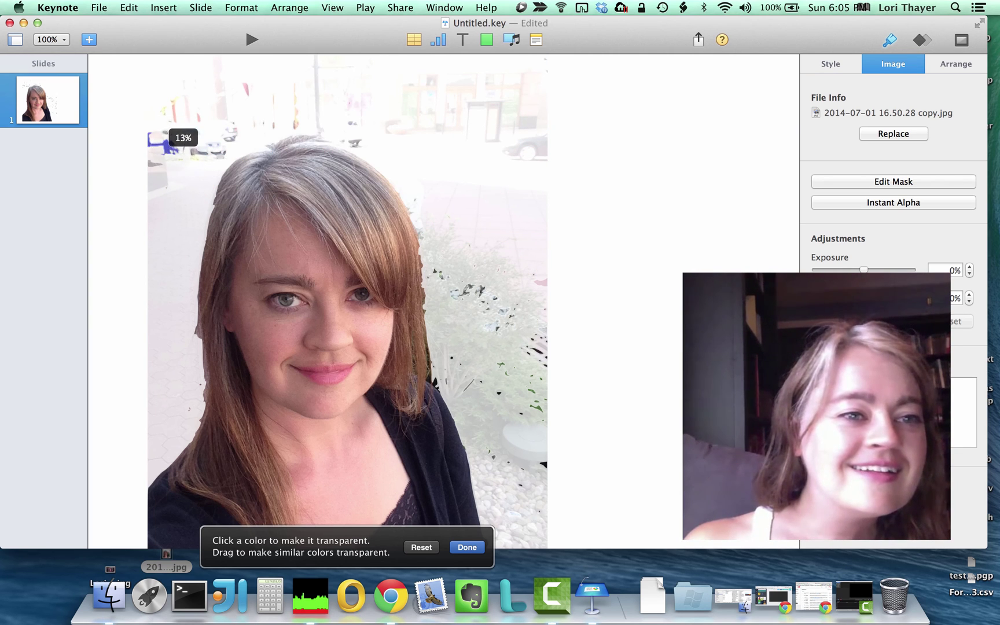
mouse_move(168, 100)
mouse_down()
mouse_move(179, 113)
mouse_move(169, 99)
mouse_up()
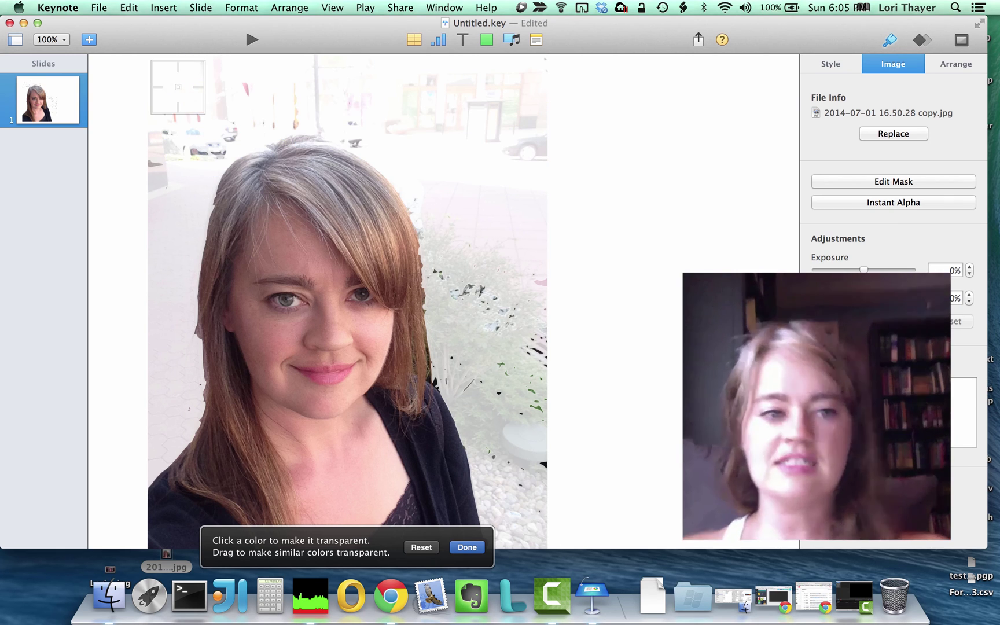
drag(196, 157, 205, 157)
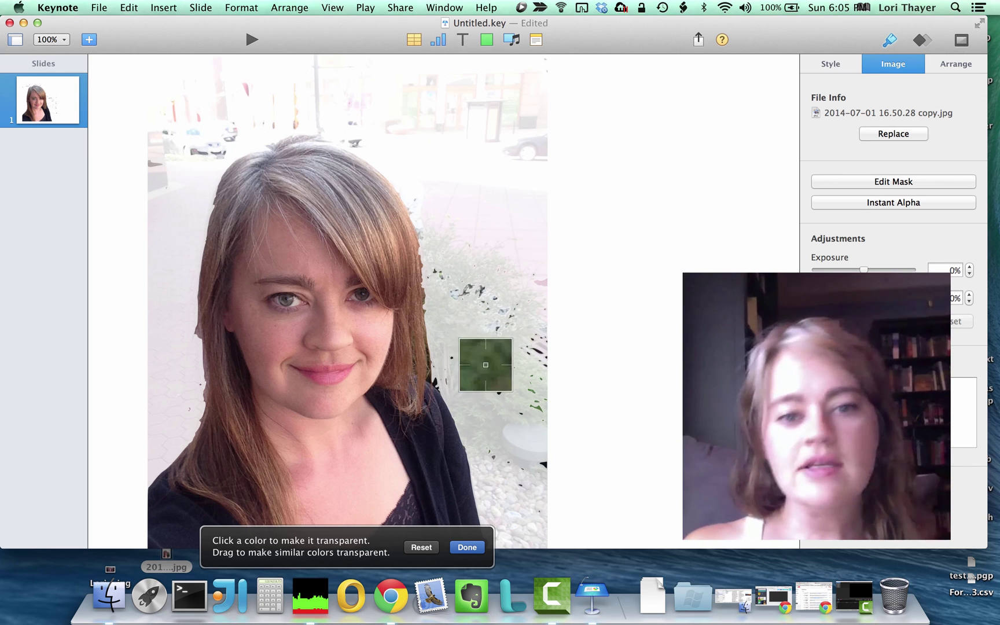
Make the bush colours beside the woman transparent as well.
click(454, 372)
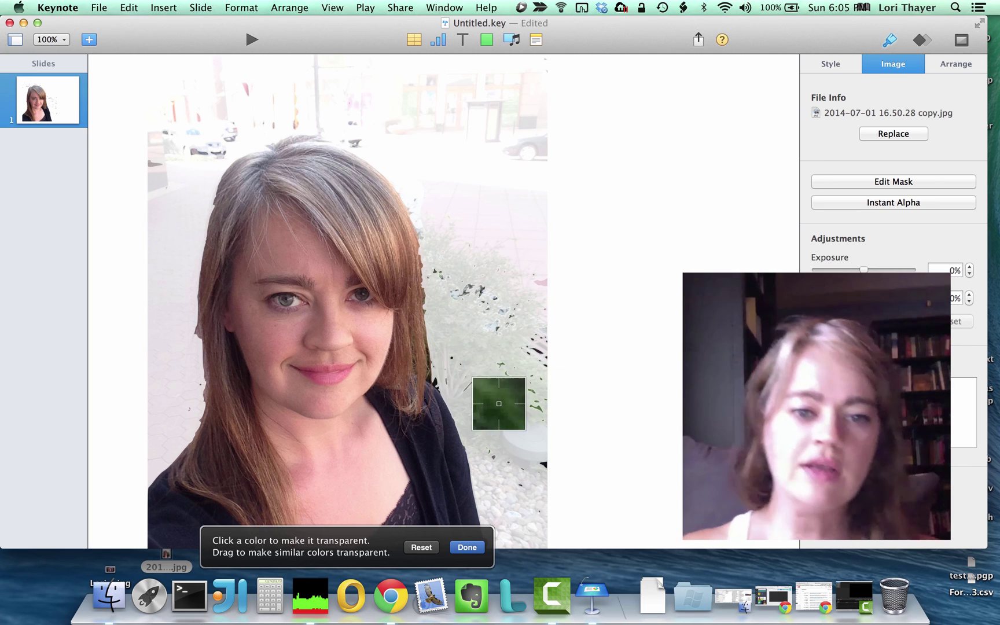
drag(541, 344, 523, 362)
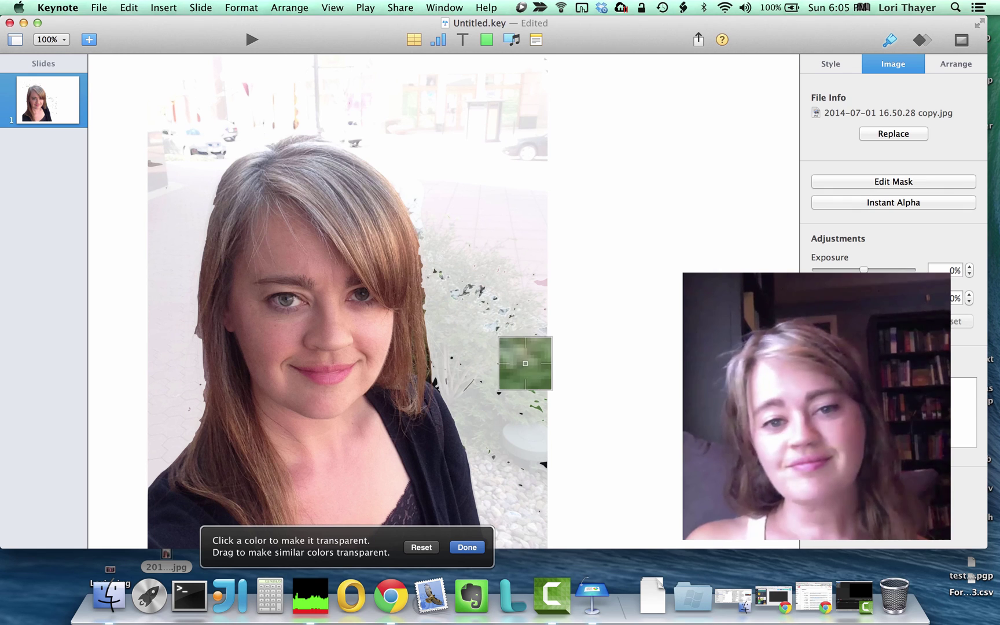
click(472, 296)
mouse_move(470, 293)
mouse_down()
mouse_move(458, 295)
mouse_move(483, 294)
mouse_move(455, 281)
mouse_move(470, 273)
mouse_up()
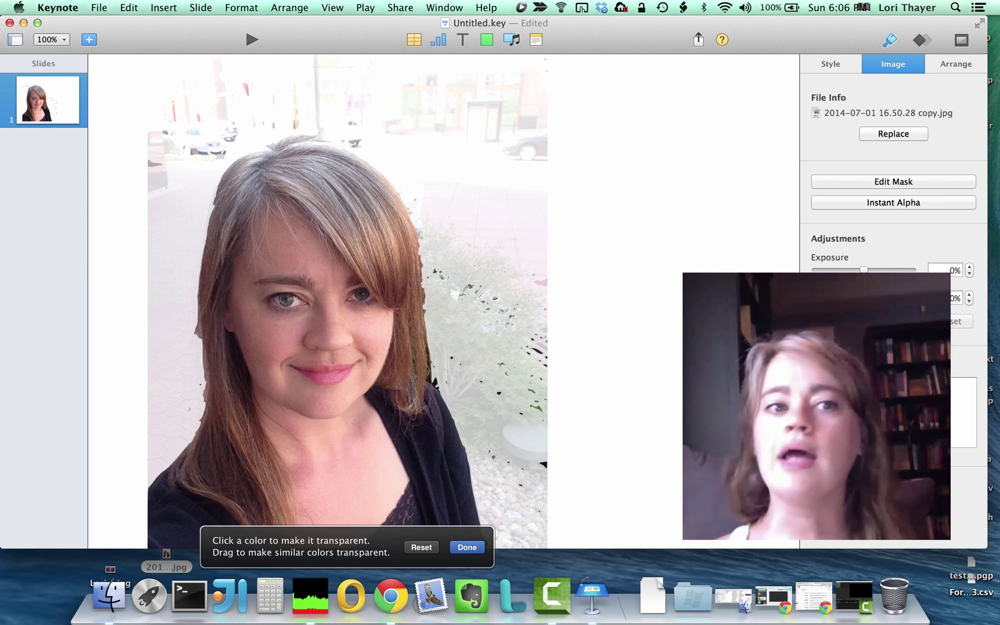
Undo one last Instant Alpha pass that erased the face, then finish and deselect the photo.
drag(531, 191, 585, 145)
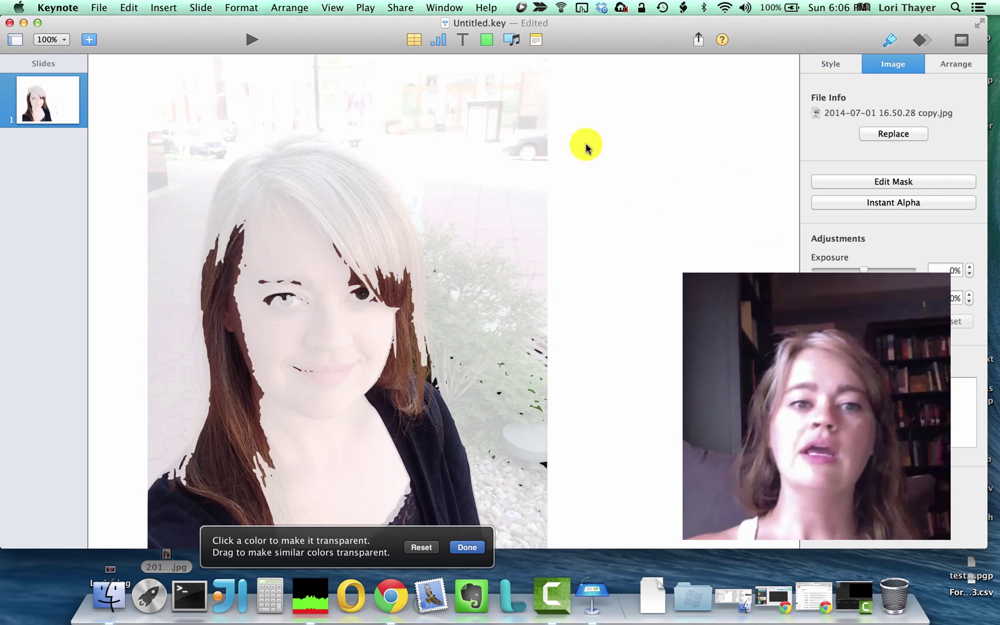
key(super+z)
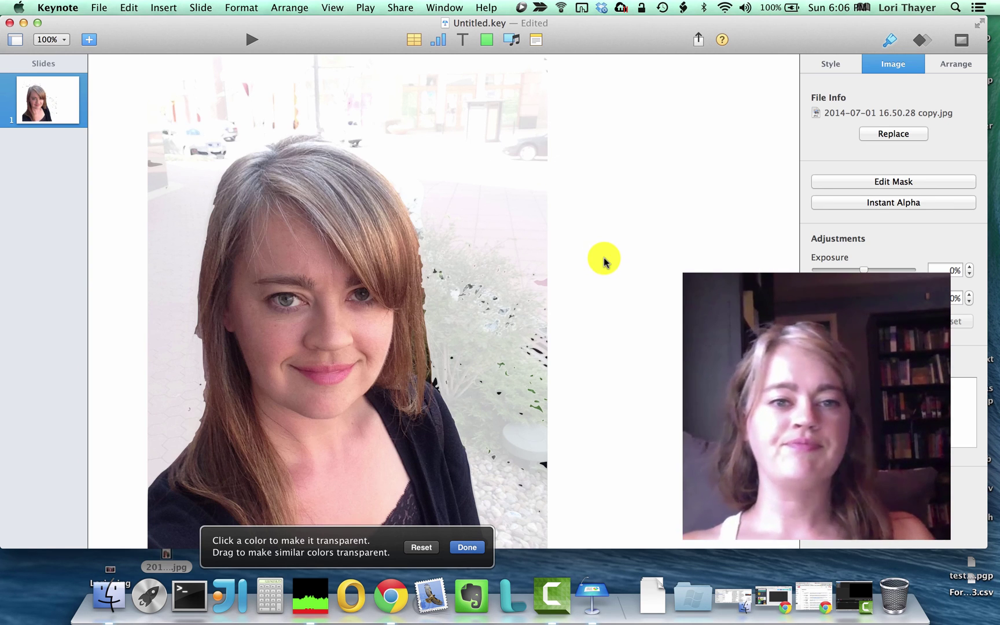
click(603, 261)
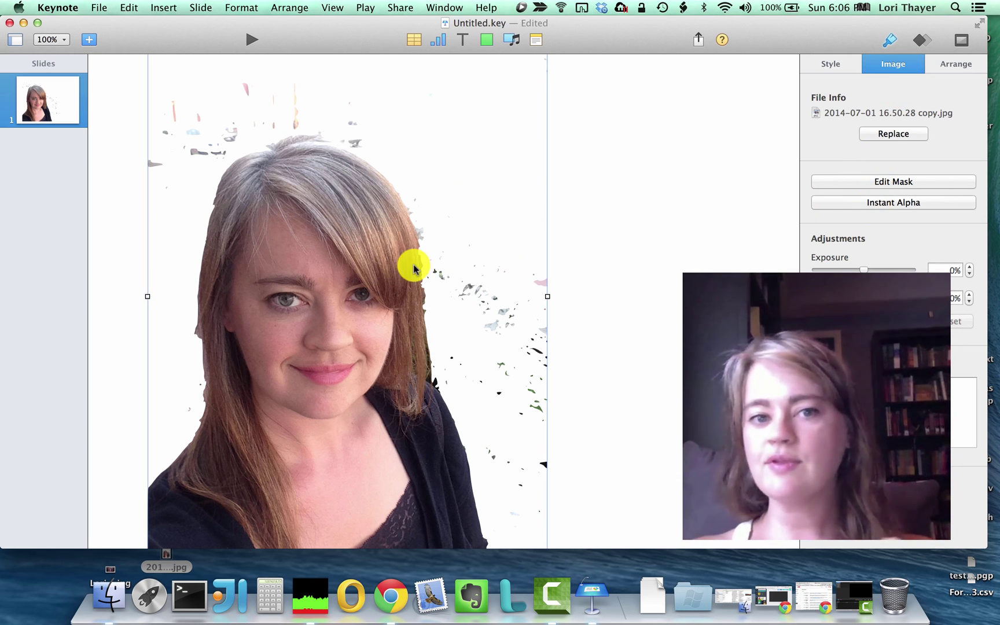
click(702, 194)
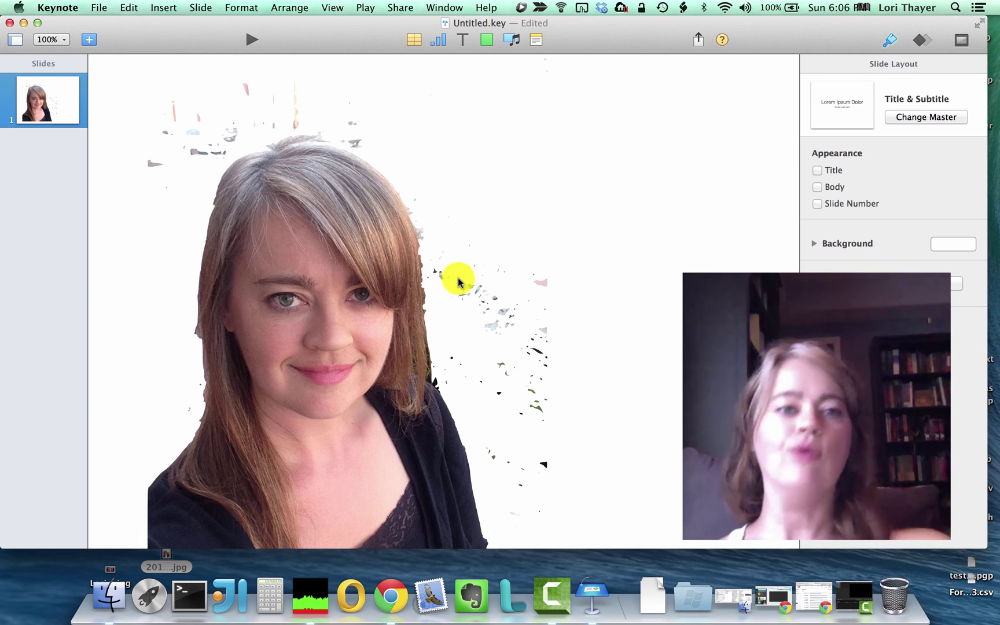